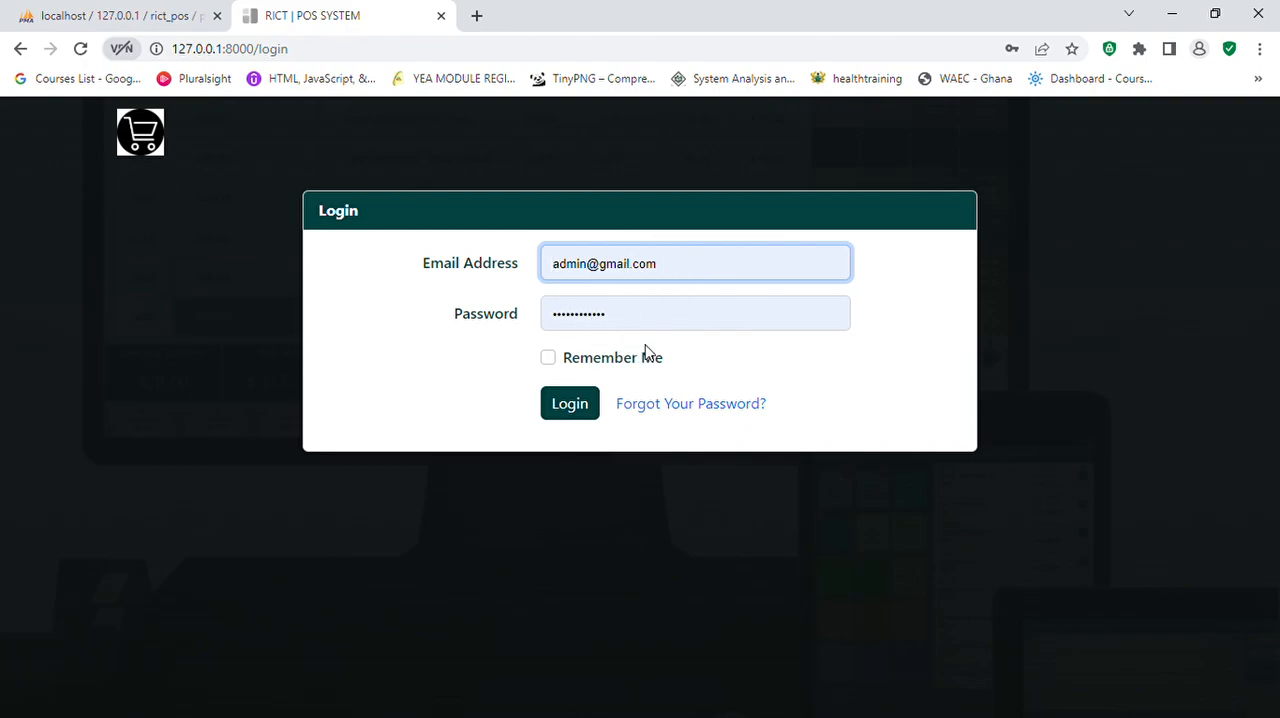
Step: Log in with the prefilled credentials and open the form for creating a new purchase
left_click(578, 410)
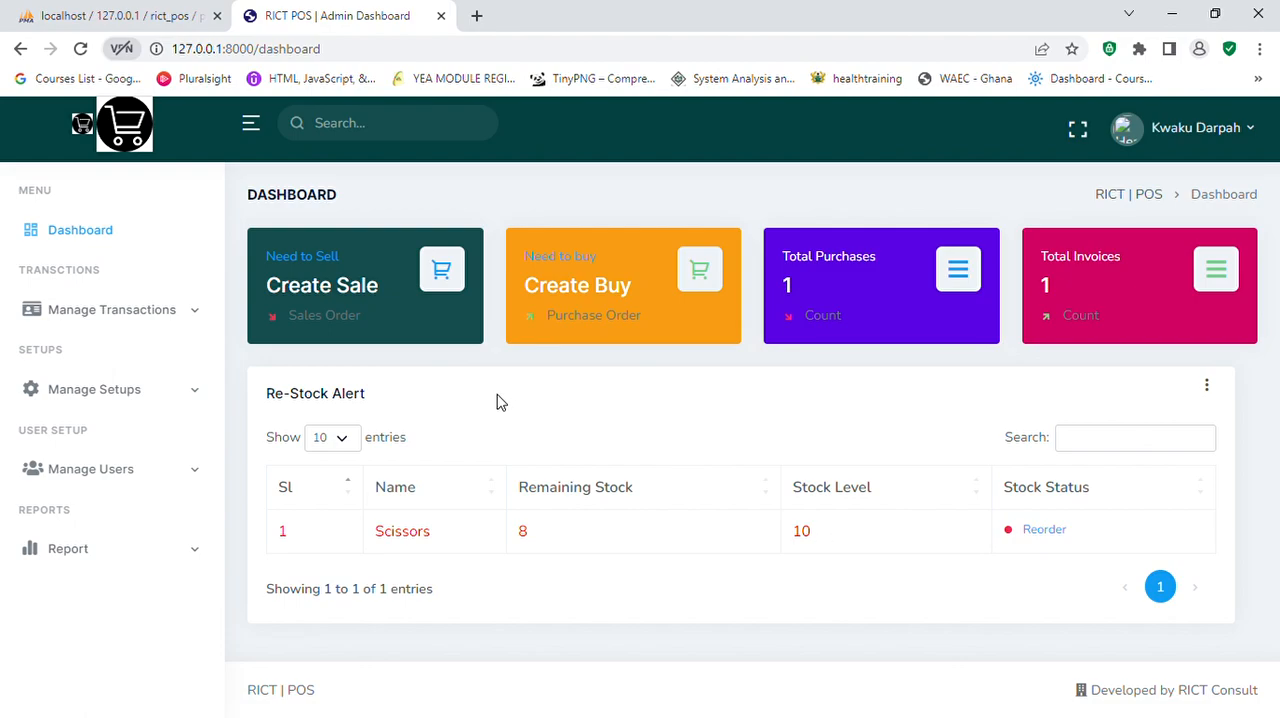
left_click(199, 313)
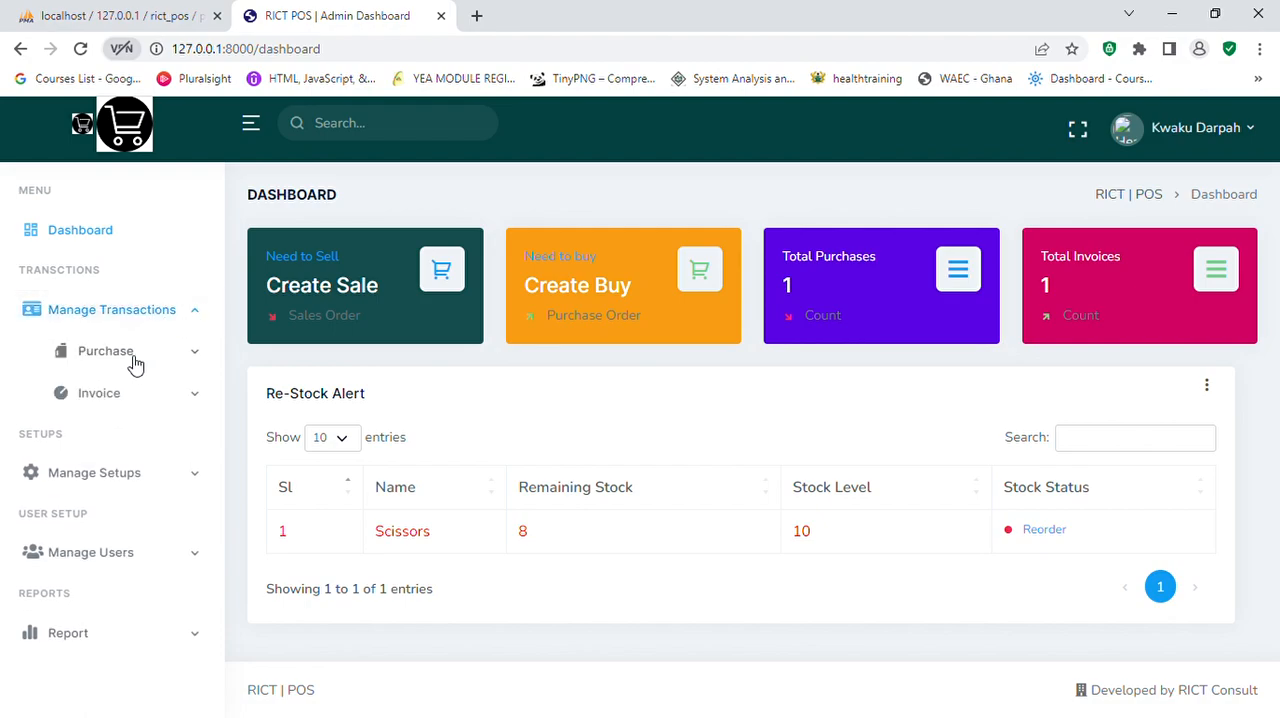
left_click(202, 364)
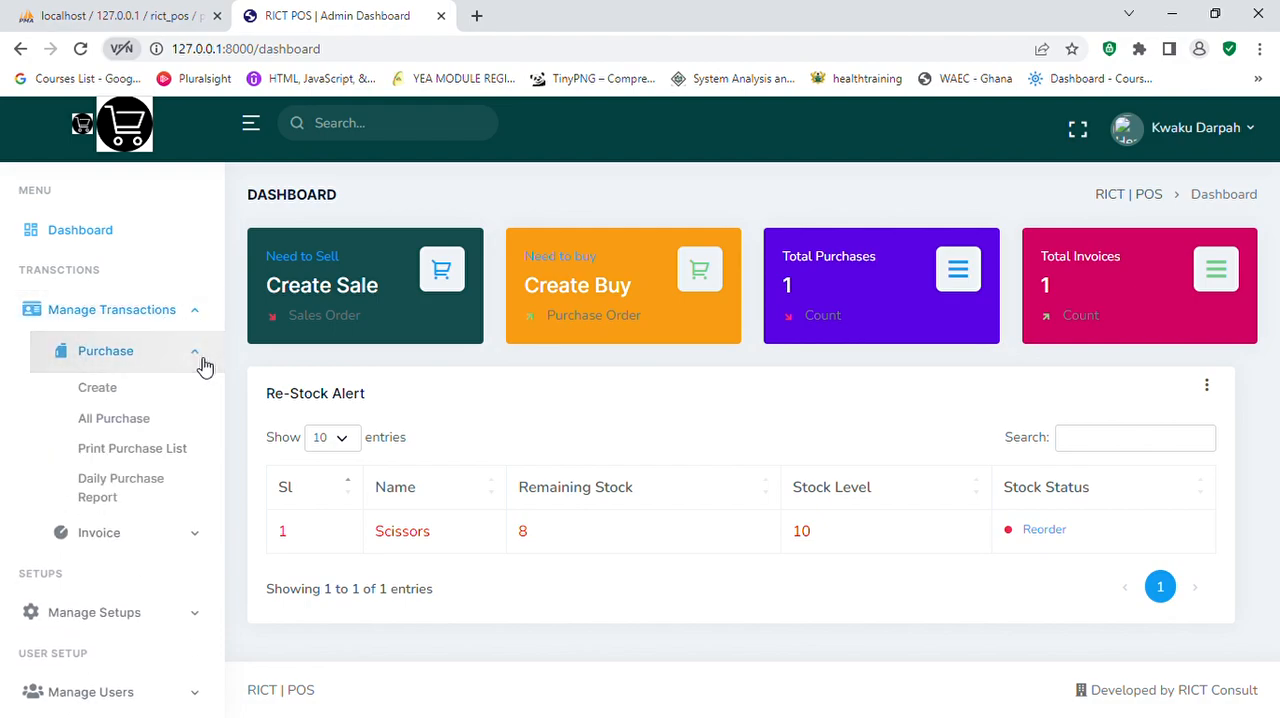
left_click(110, 394)
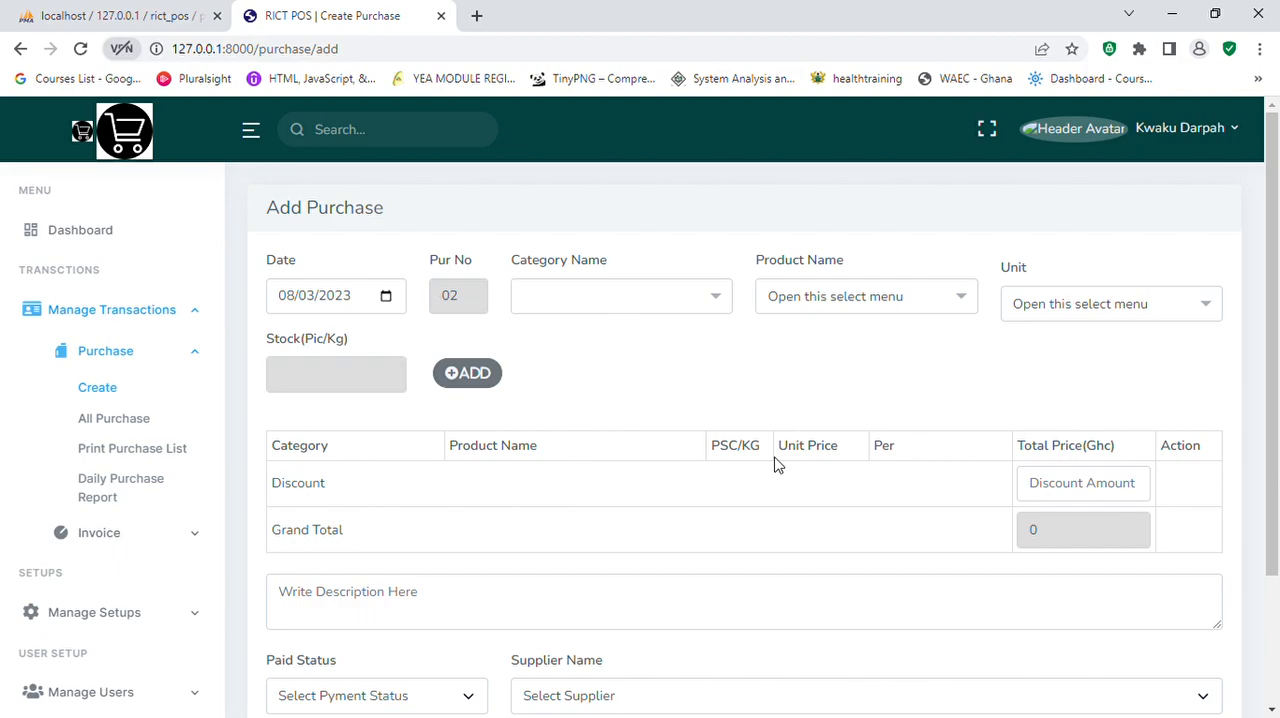
Step: Select the category items, the product Scissors and the unit pieces for the purchase
left_click(719, 302)
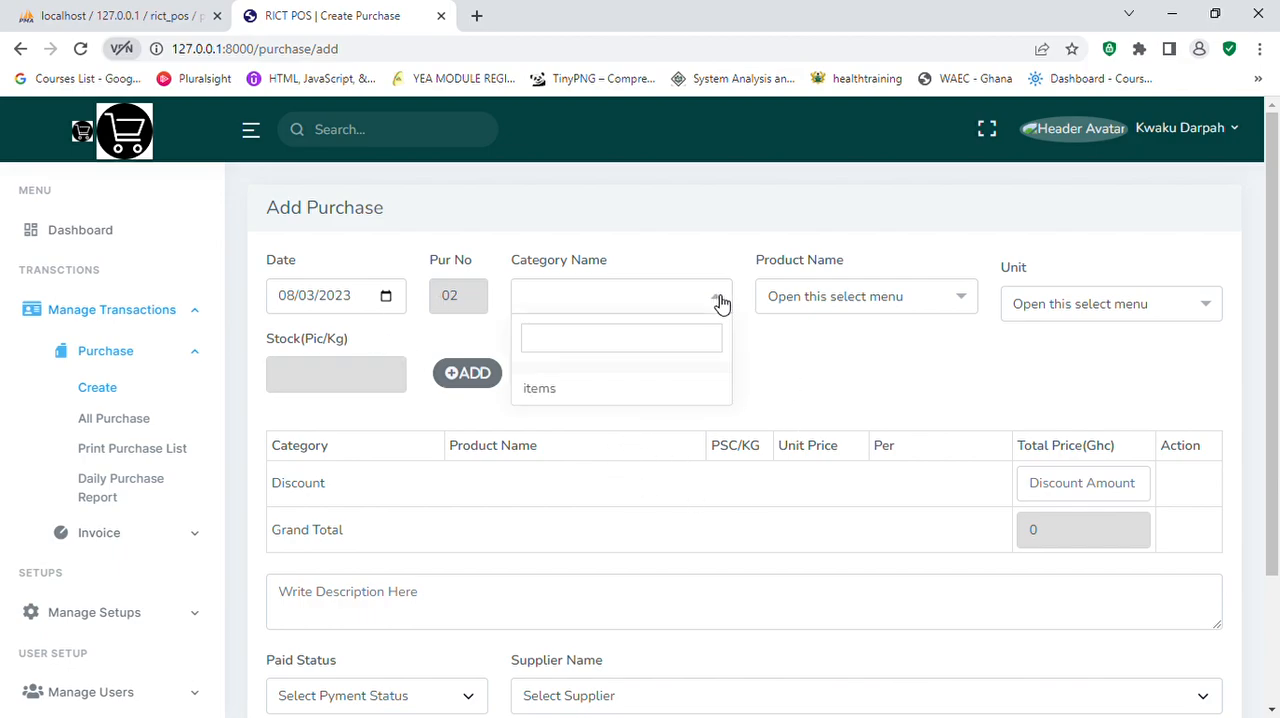
left_click(567, 390)
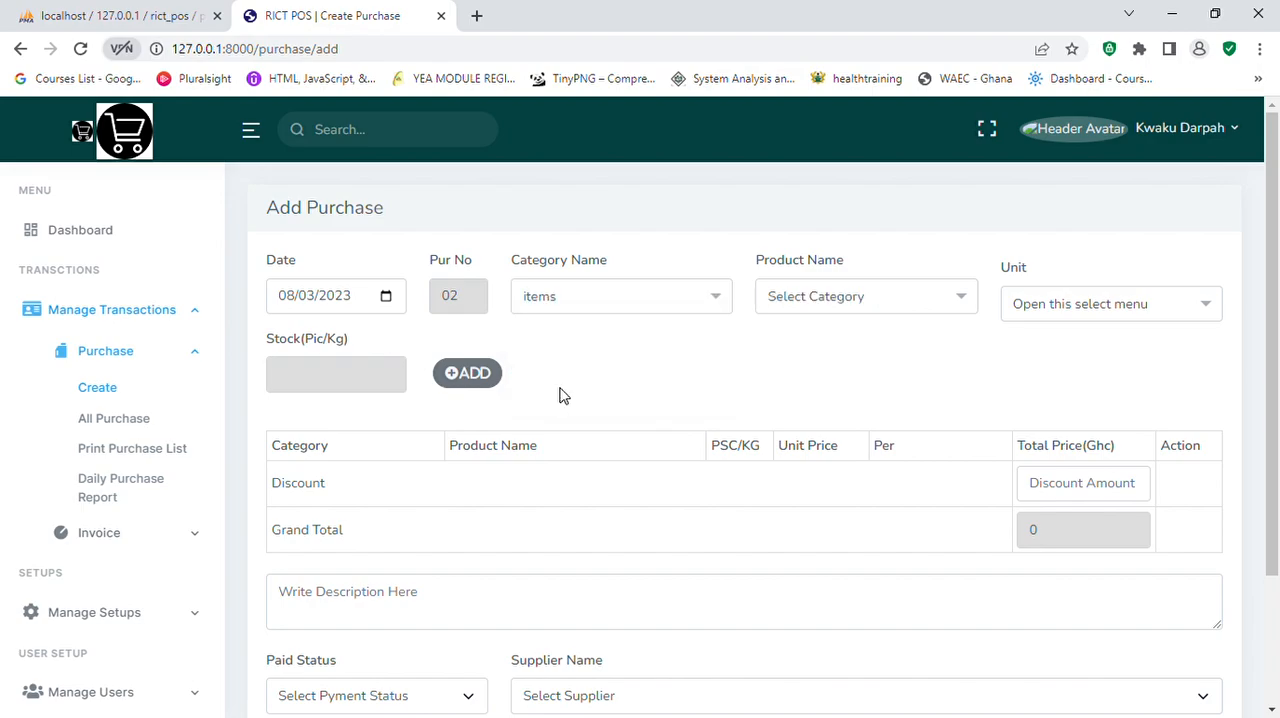
left_click(957, 308)
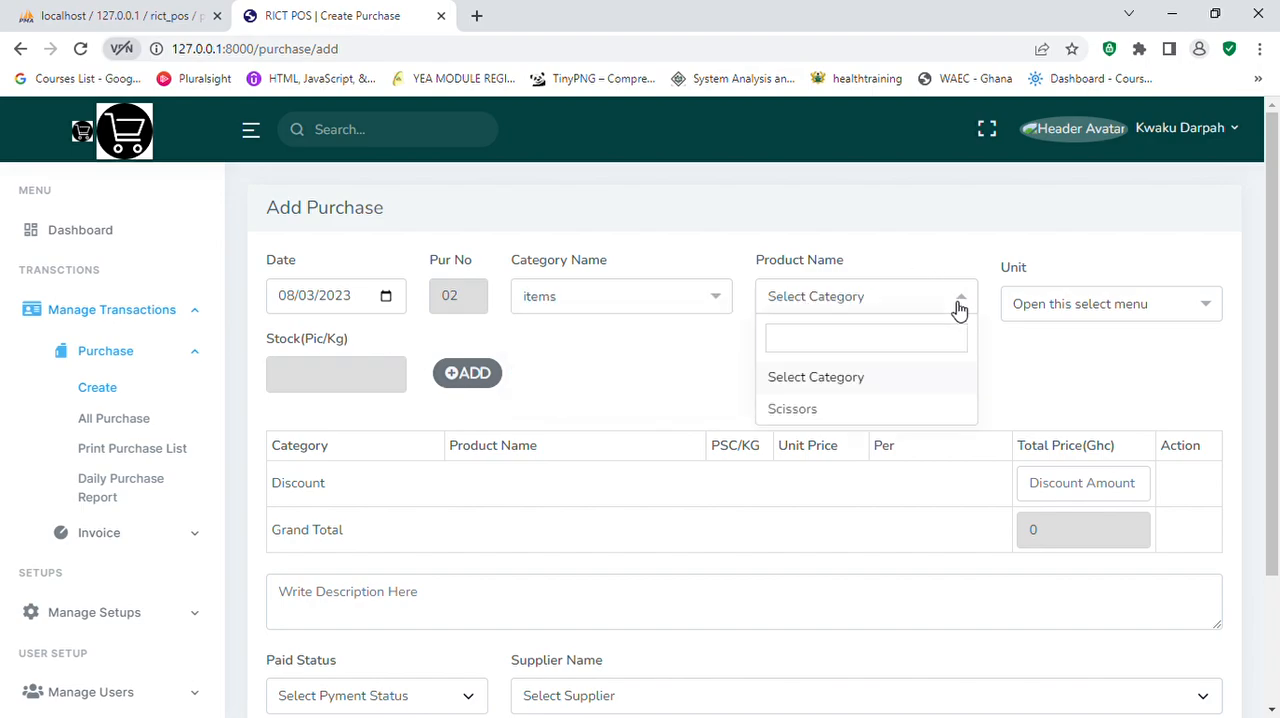
left_click(832, 409)
left_click(1203, 315)
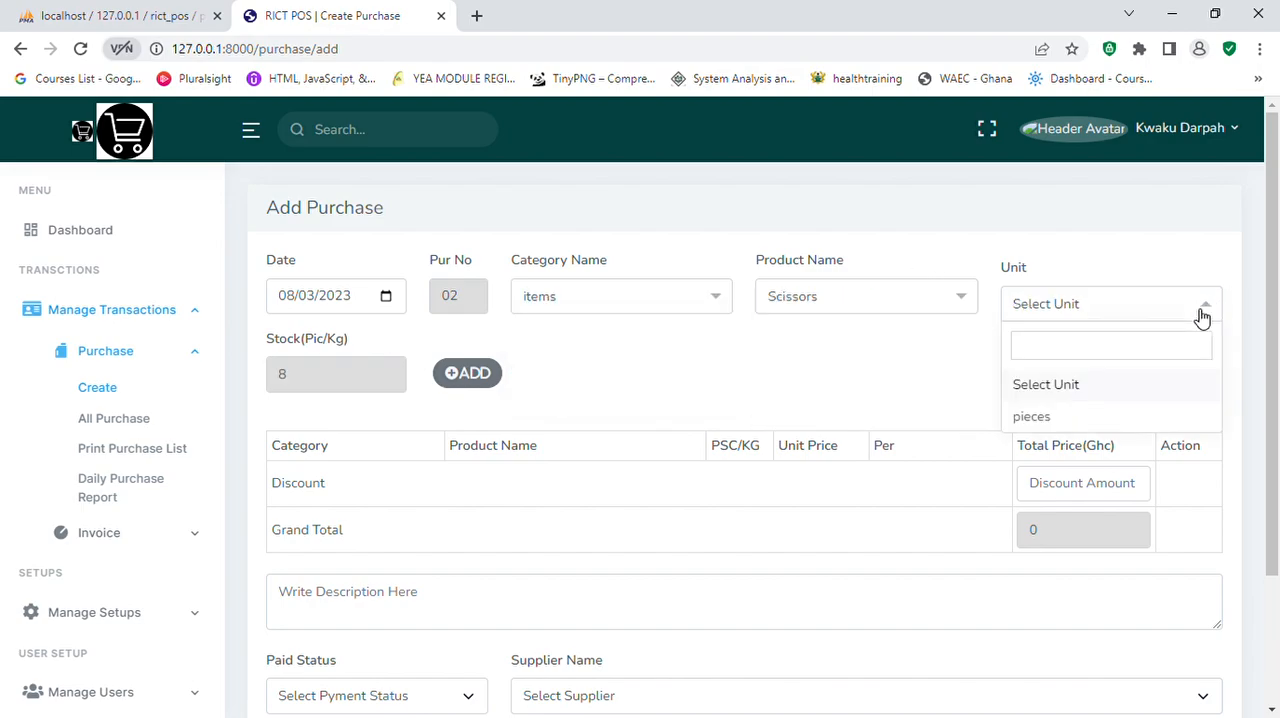
left_click(1058, 427)
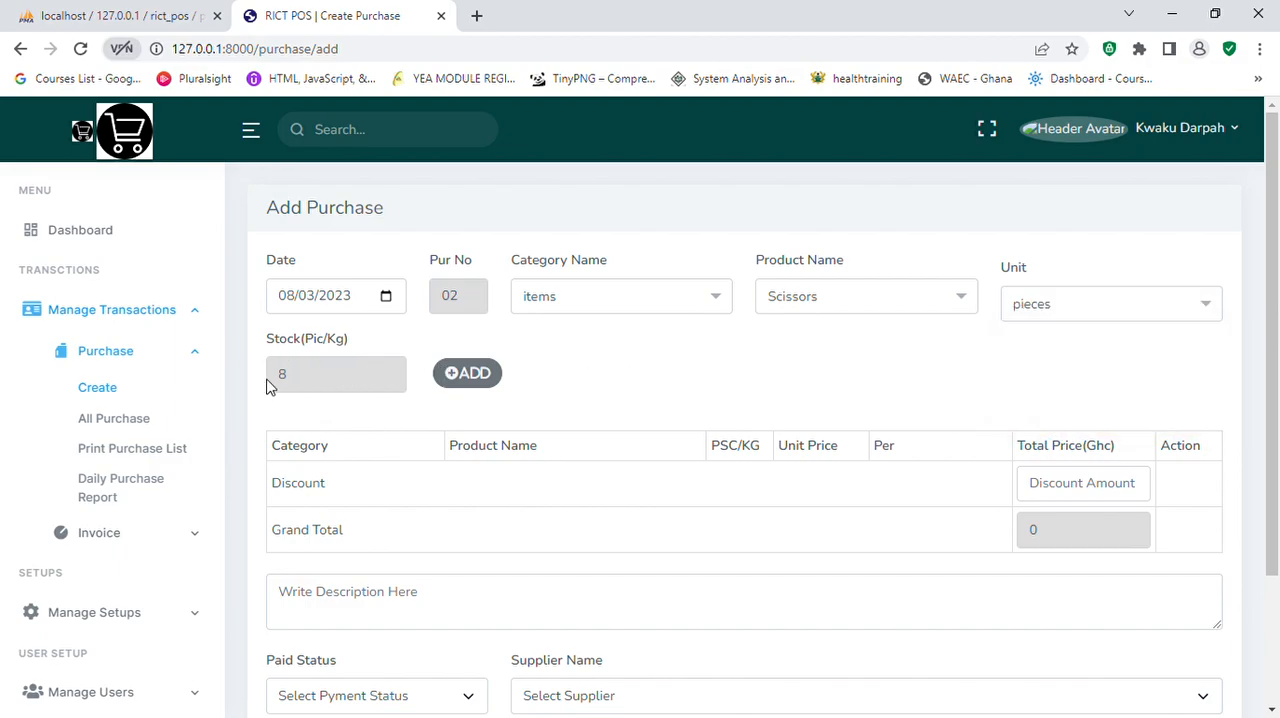
Step: Add the selected product to the purchase with a quantity of 20 and a unit price of 15
left_click(472, 378)
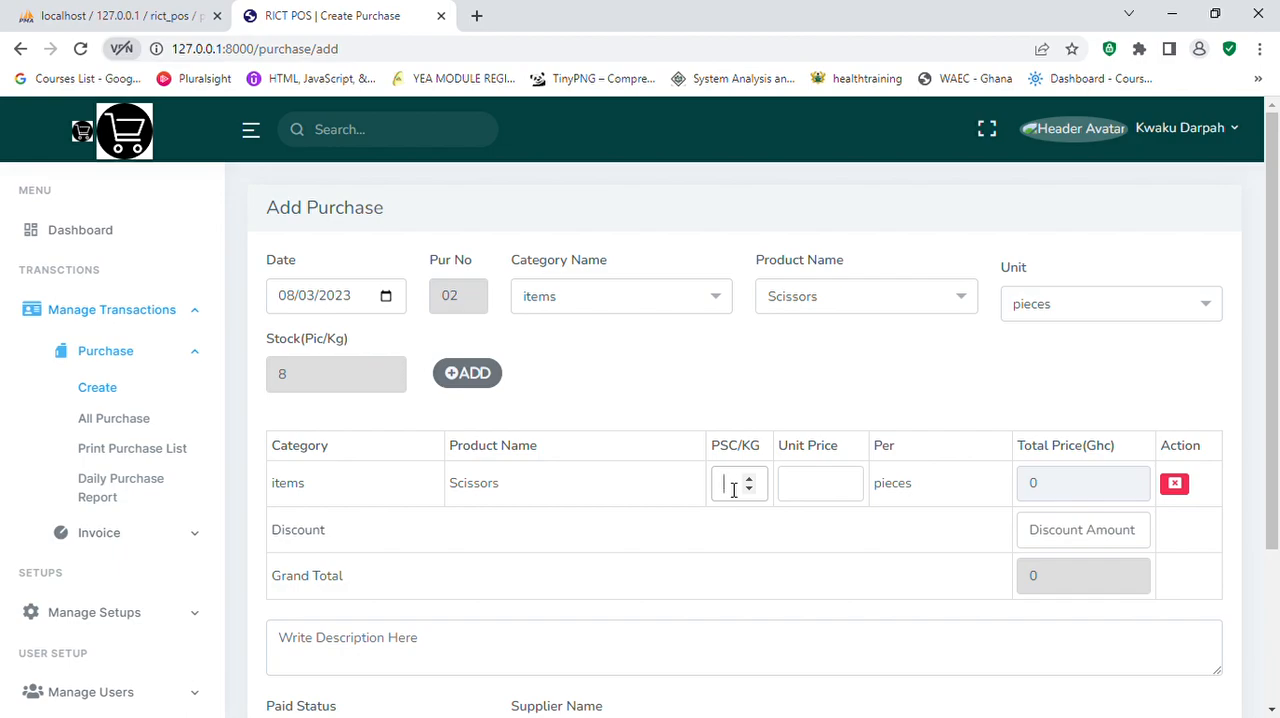
left_click(805, 491)
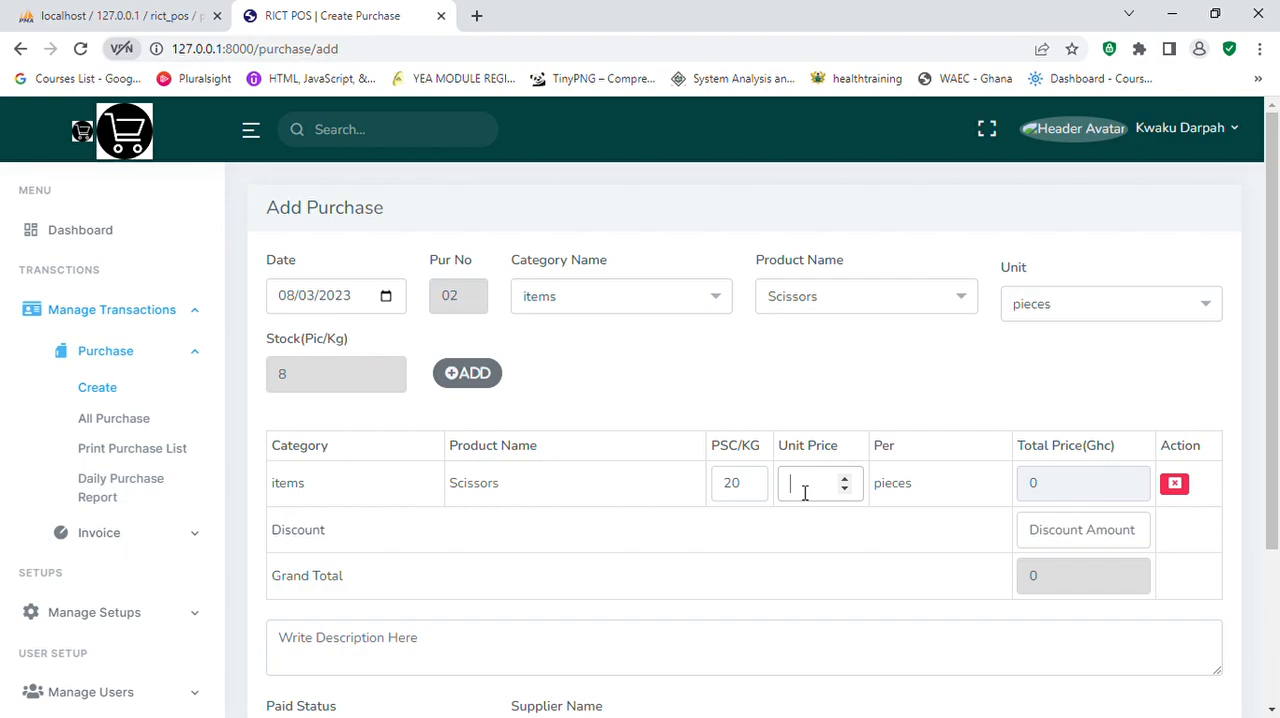
type("15")
Step: Choose the supplier test, mark the purchase as fully paid and store it
scroll(834, 566, "down", 1)
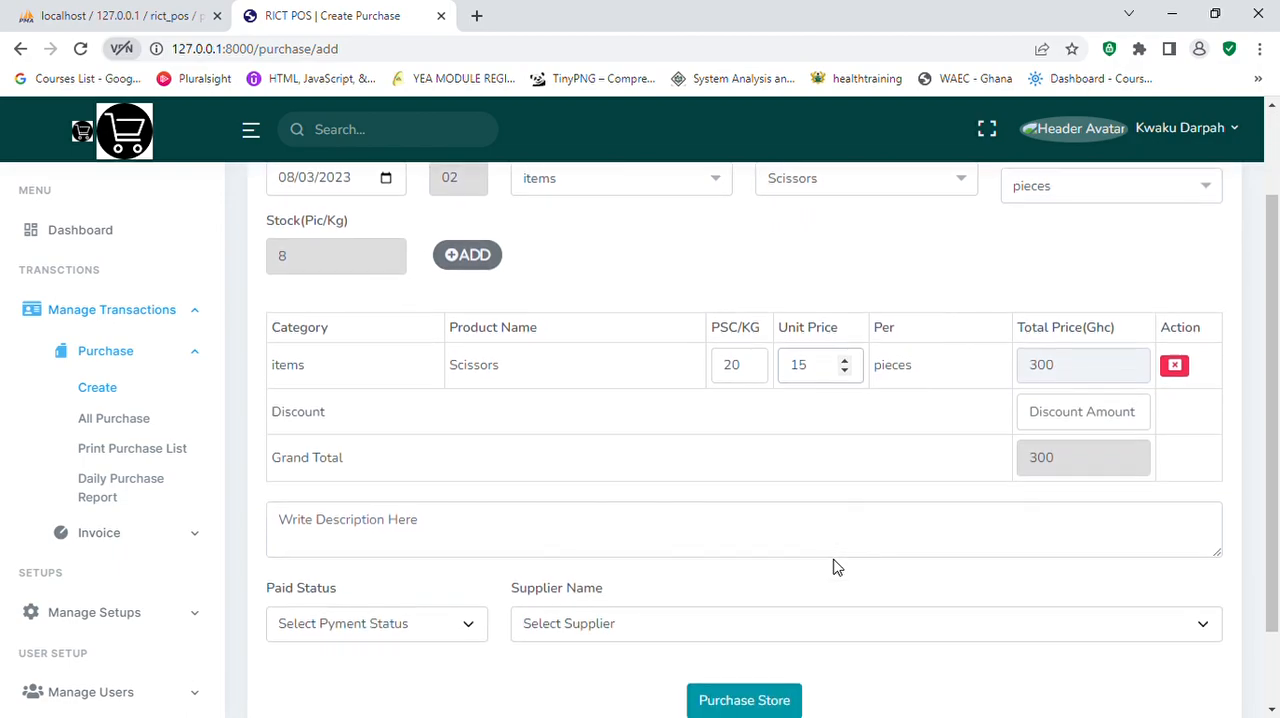
scroll(834, 566, "down", 1)
left_click(466, 538)
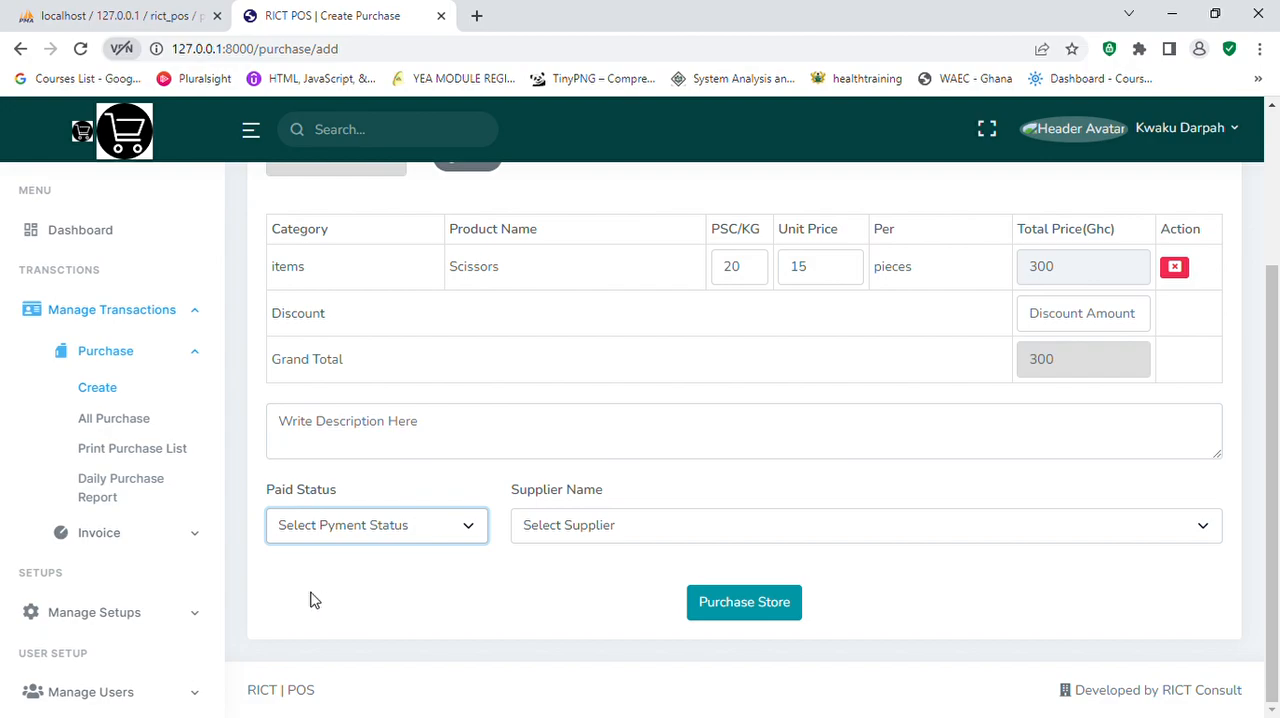
left_click(612, 529)
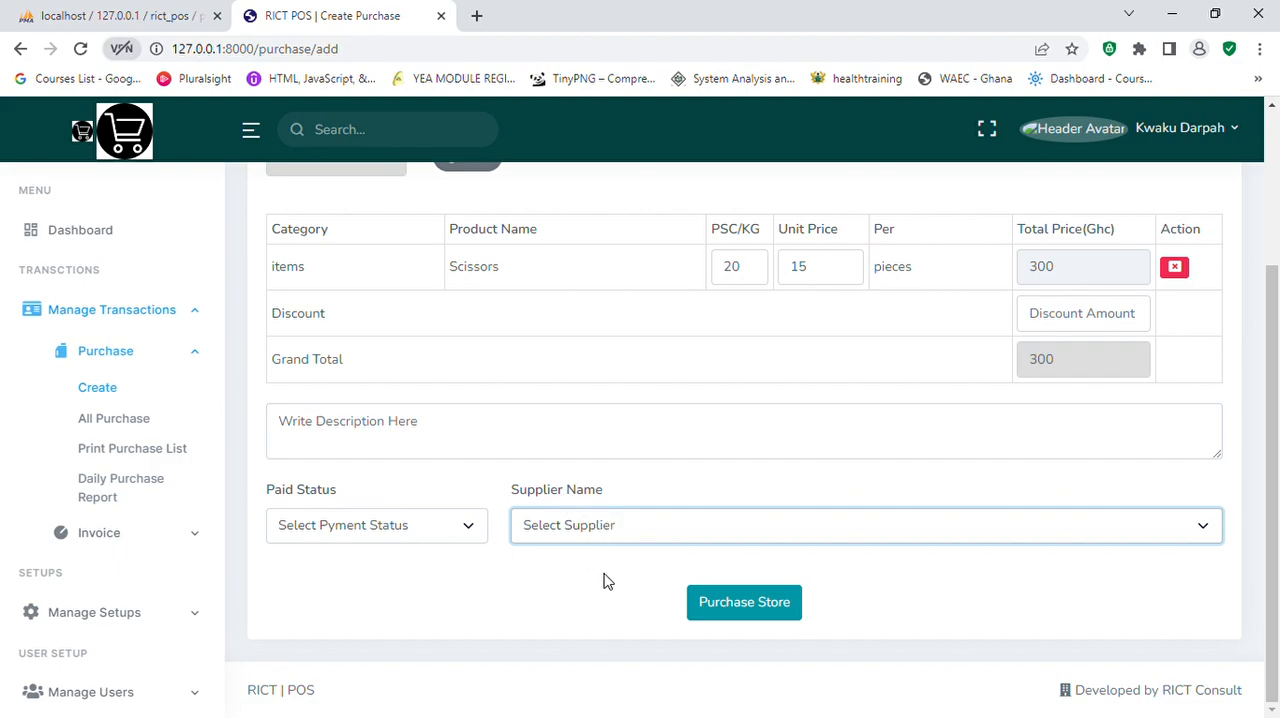
key("Down")
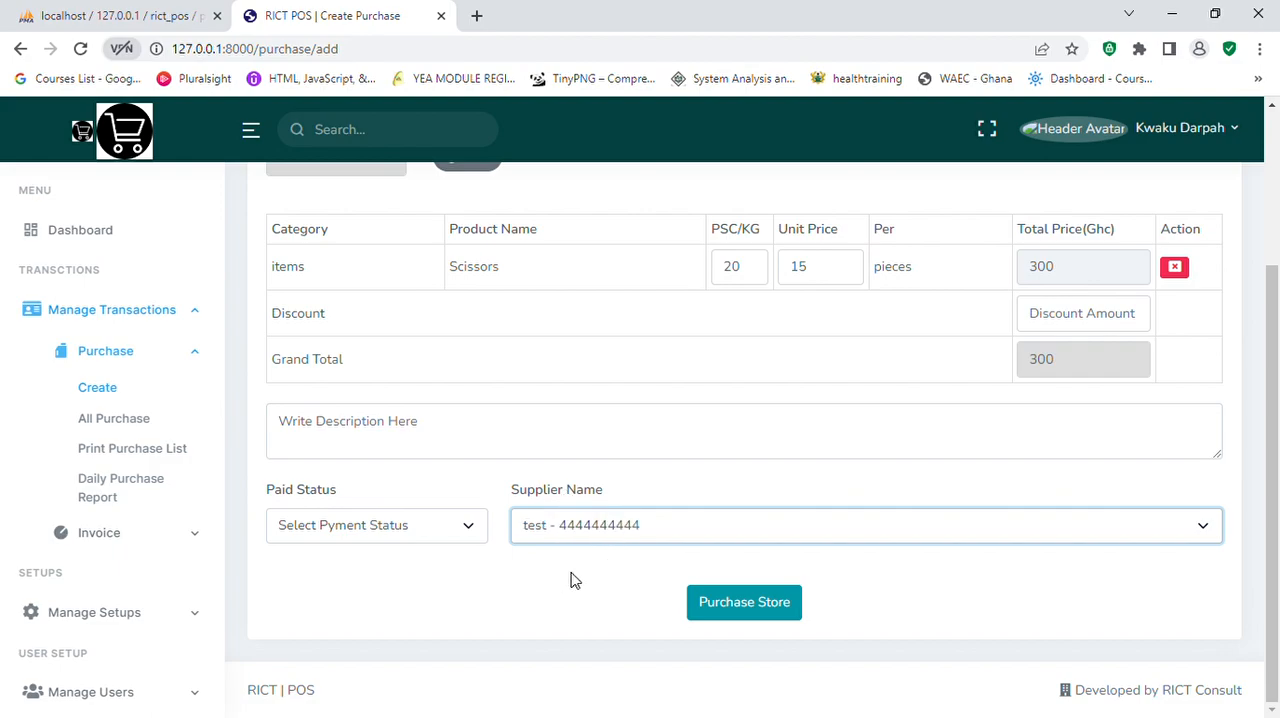
left_click(470, 530)
key("Down")
left_click(750, 606)
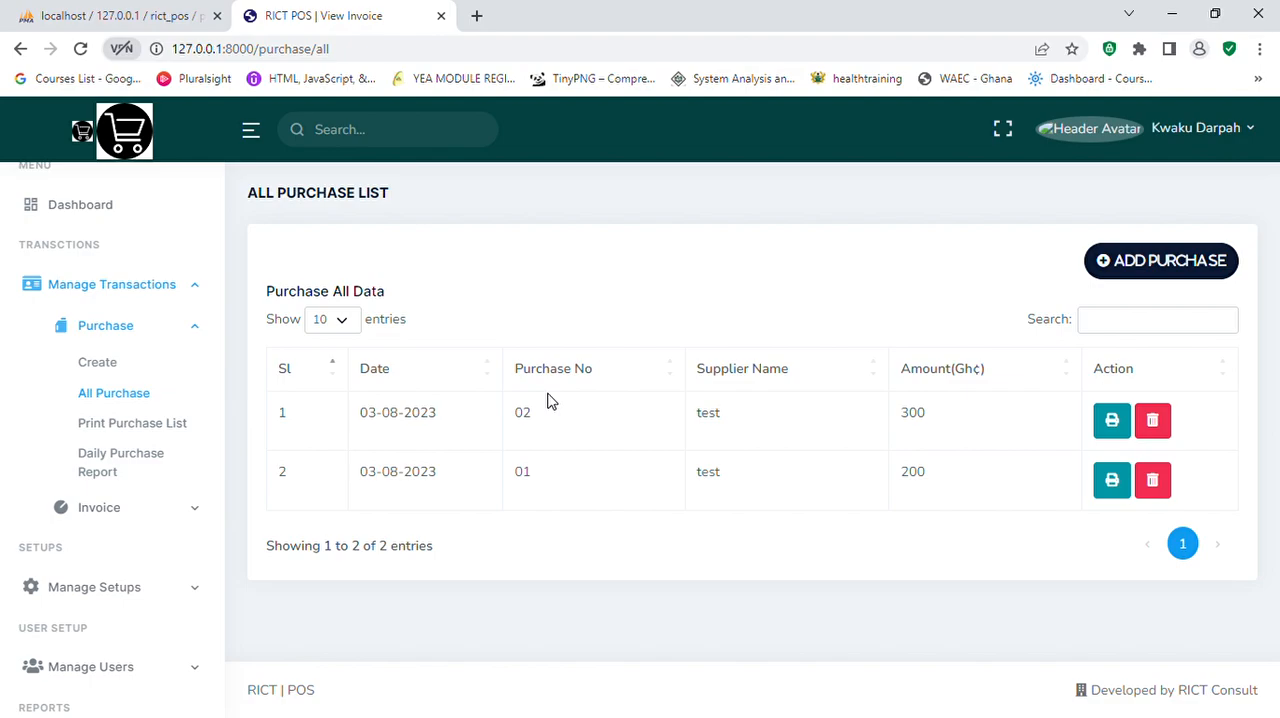
Step: Open the printable report of purchase 02 and review its supplier, item and payment details
left_click(1114, 422)
scroll(712, 402, "down", 3)
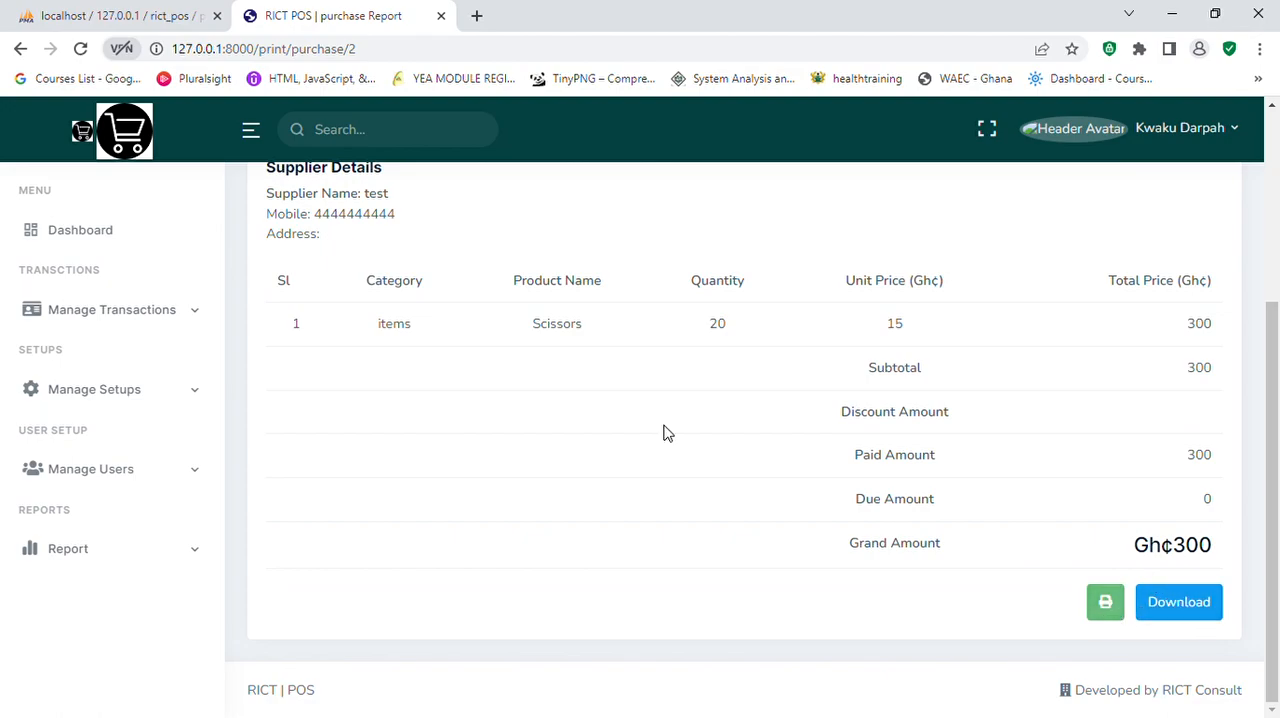
Step: Generate the daily purchase report with both start and end date set to 08/03/2023
left_click(197, 323)
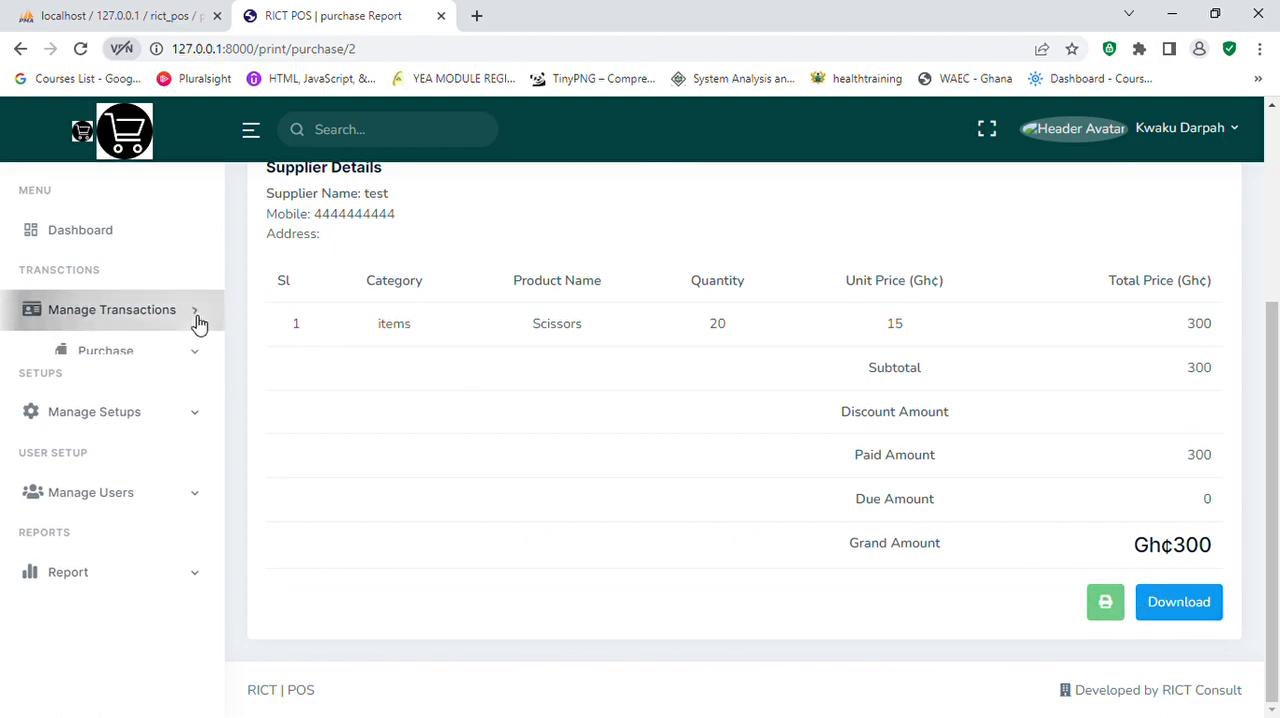
left_click(140, 364)
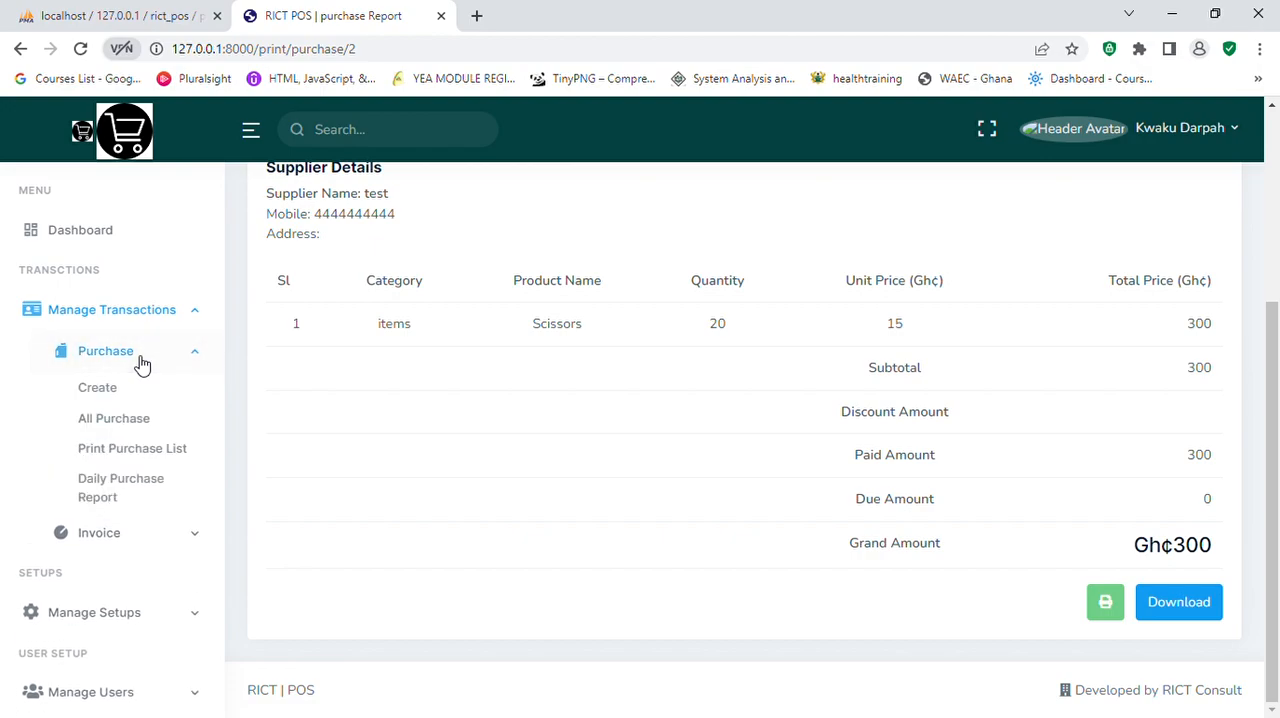
left_click(105, 490)
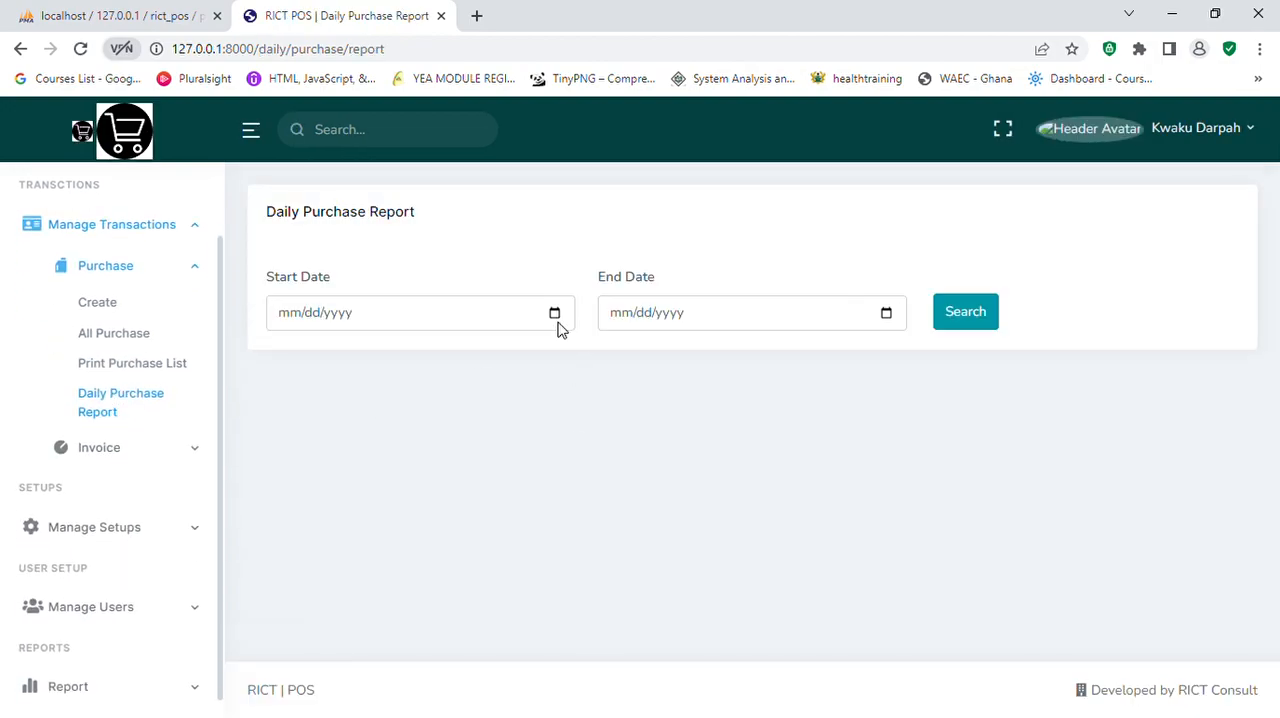
left_click(555, 316)
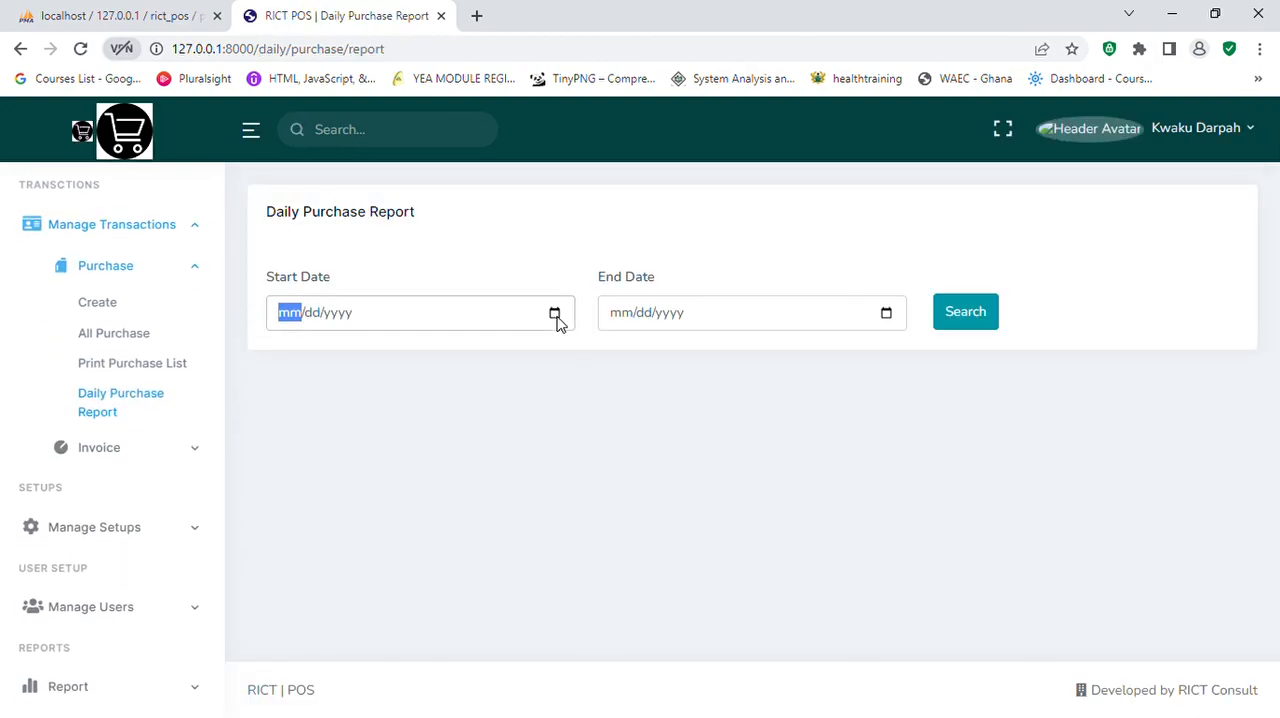
type("08032023")
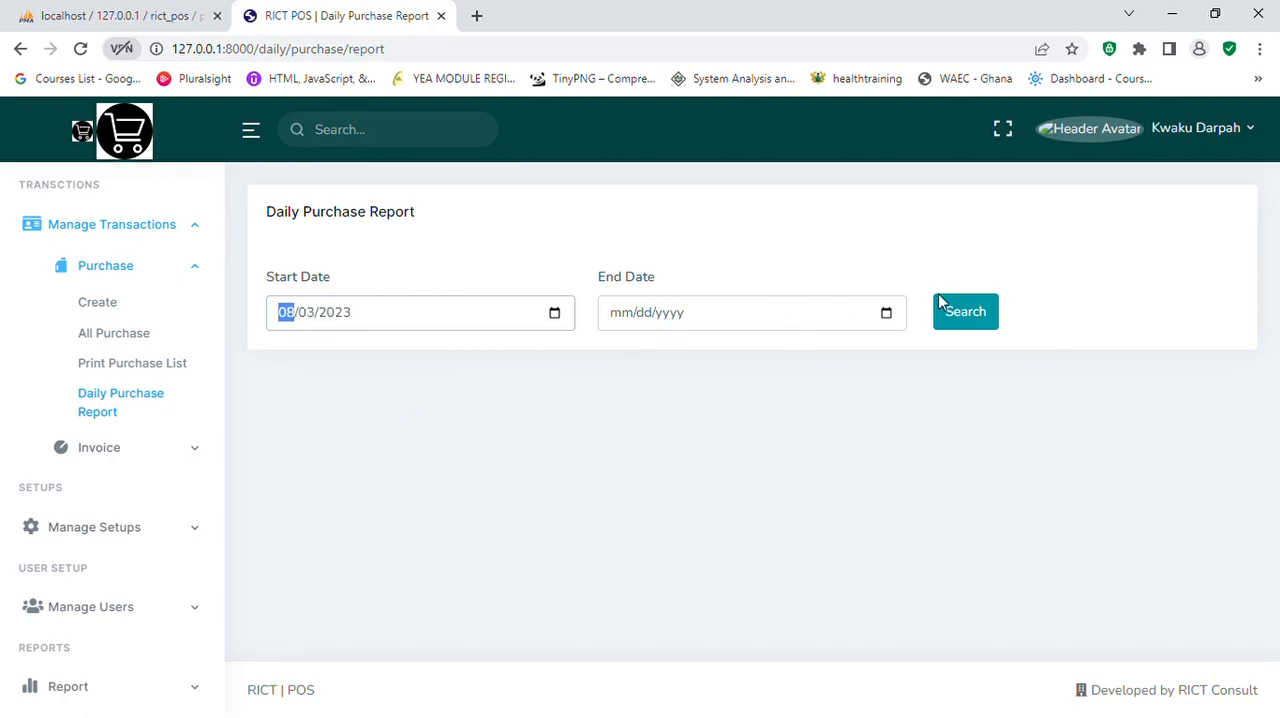
left_click(886, 313)
type("08032023")
left_click(993, 322)
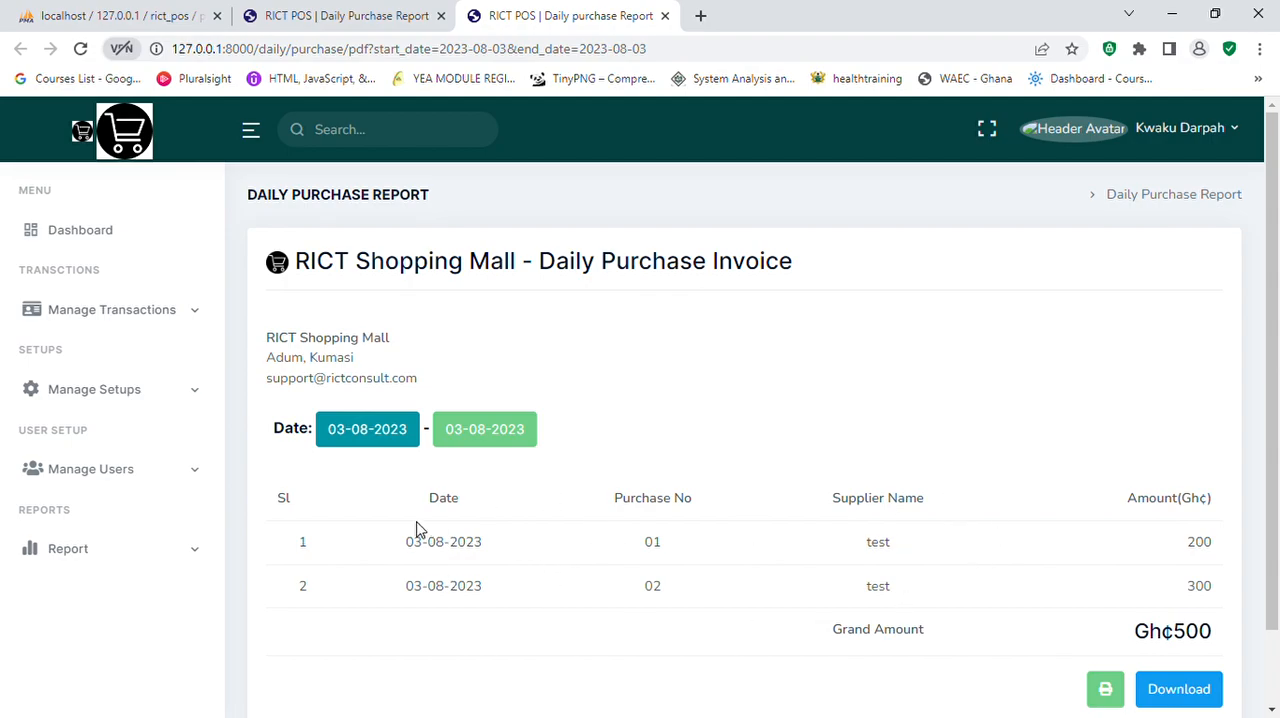
Step: Start a new invoice and select the category items, the product Scissors and the unit pieces
left_click(200, 316)
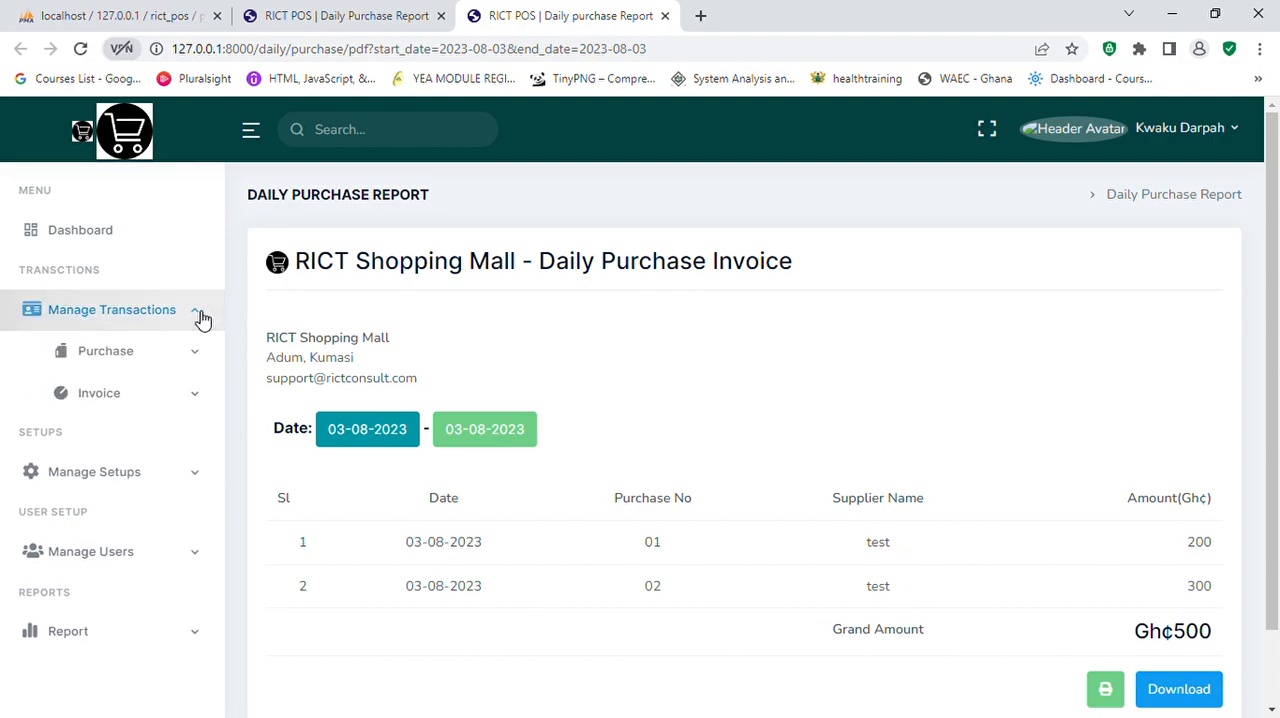
left_click(196, 399)
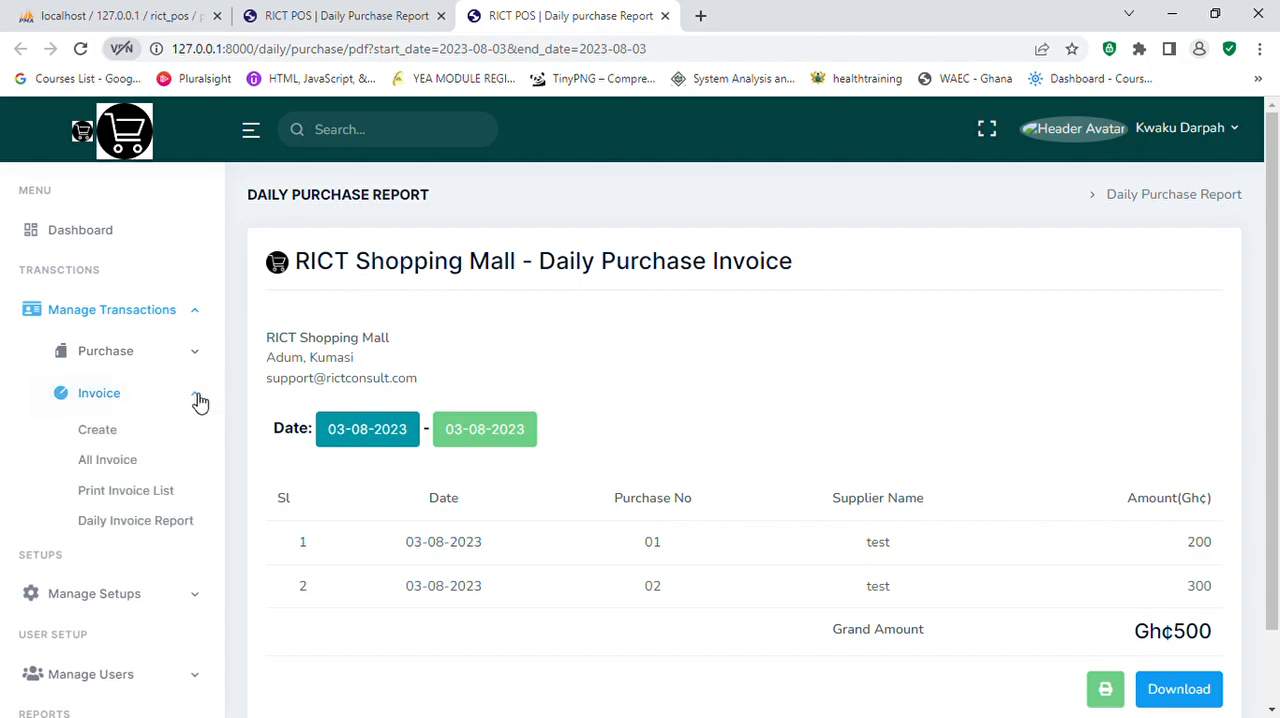
left_click(100, 438)
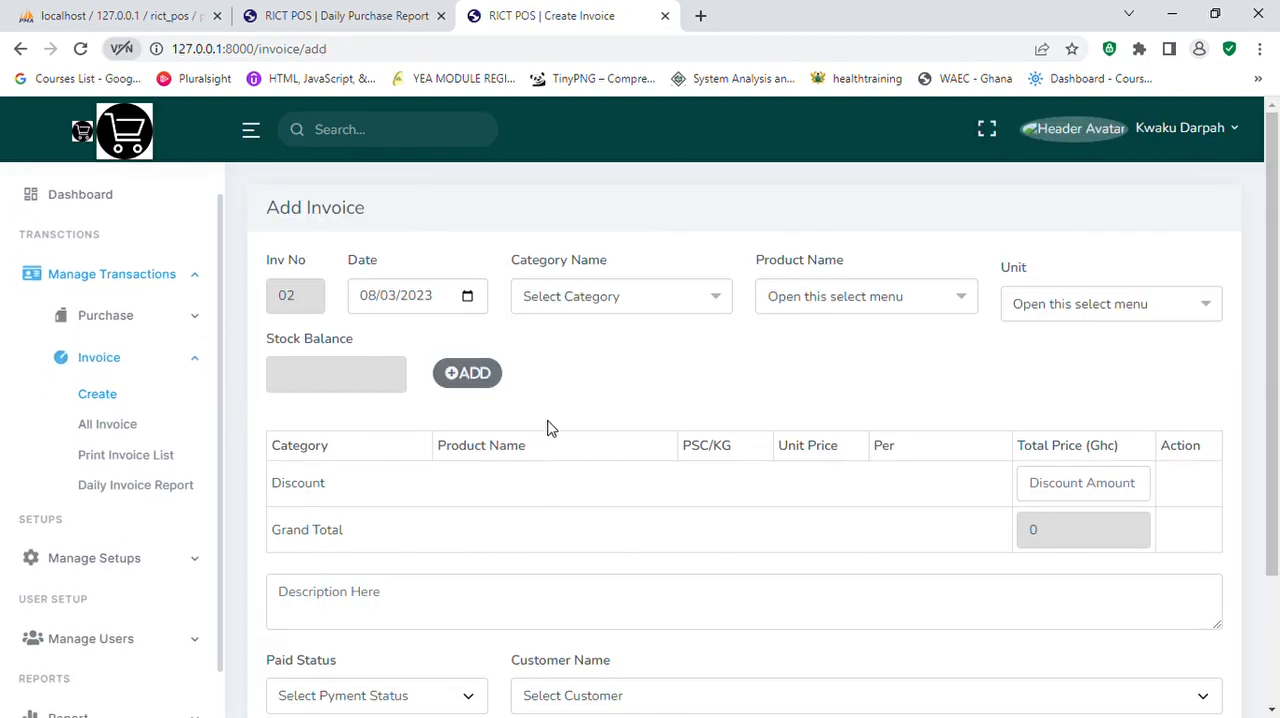
left_click(726, 301)
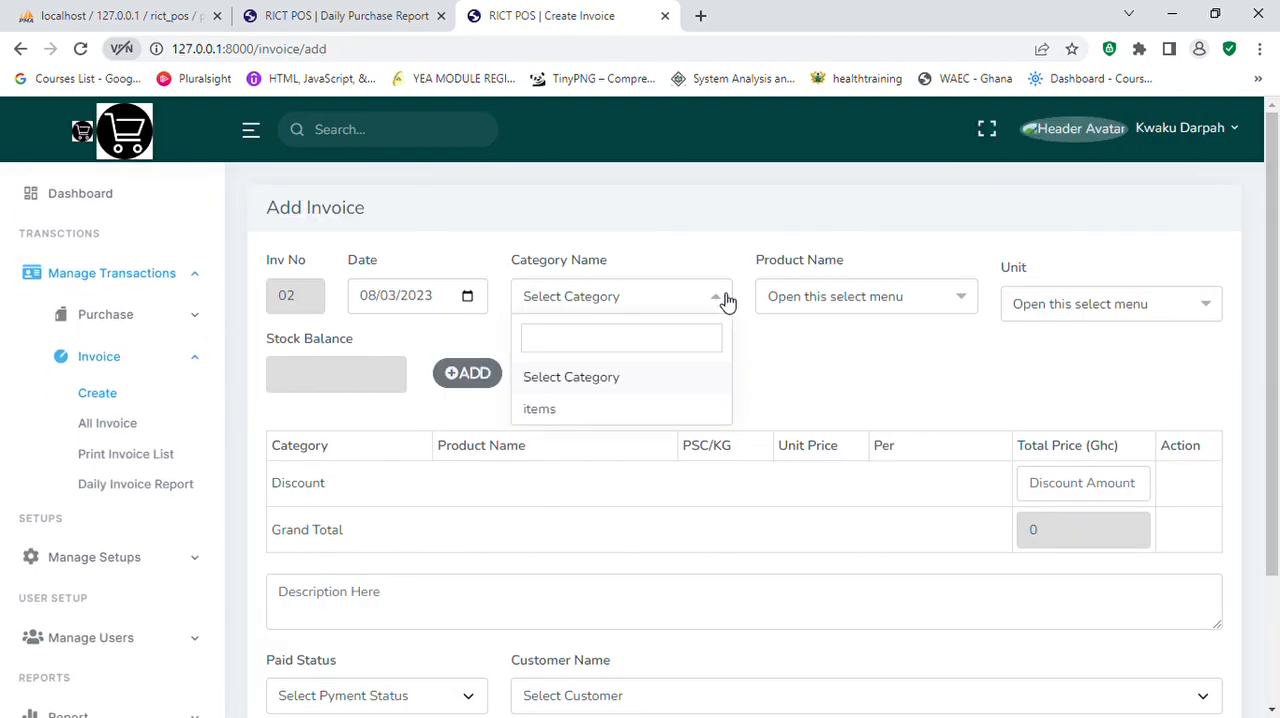
left_click(563, 413)
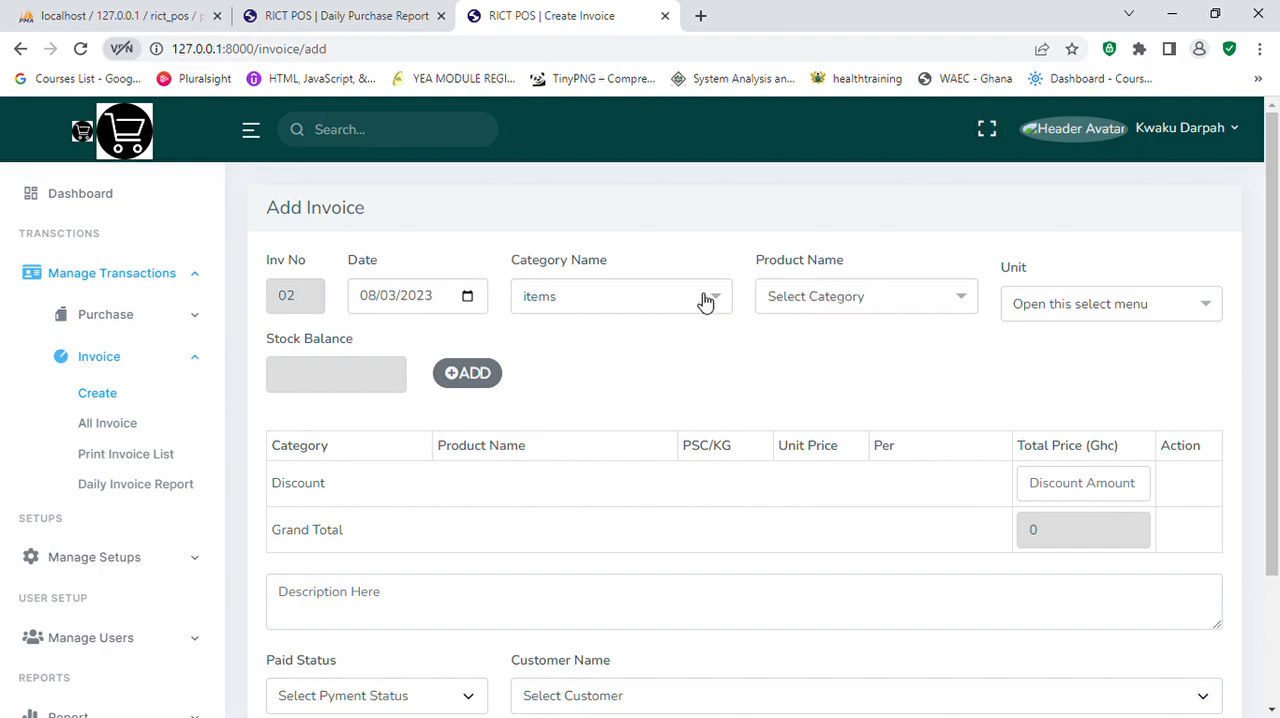
left_click(953, 305)
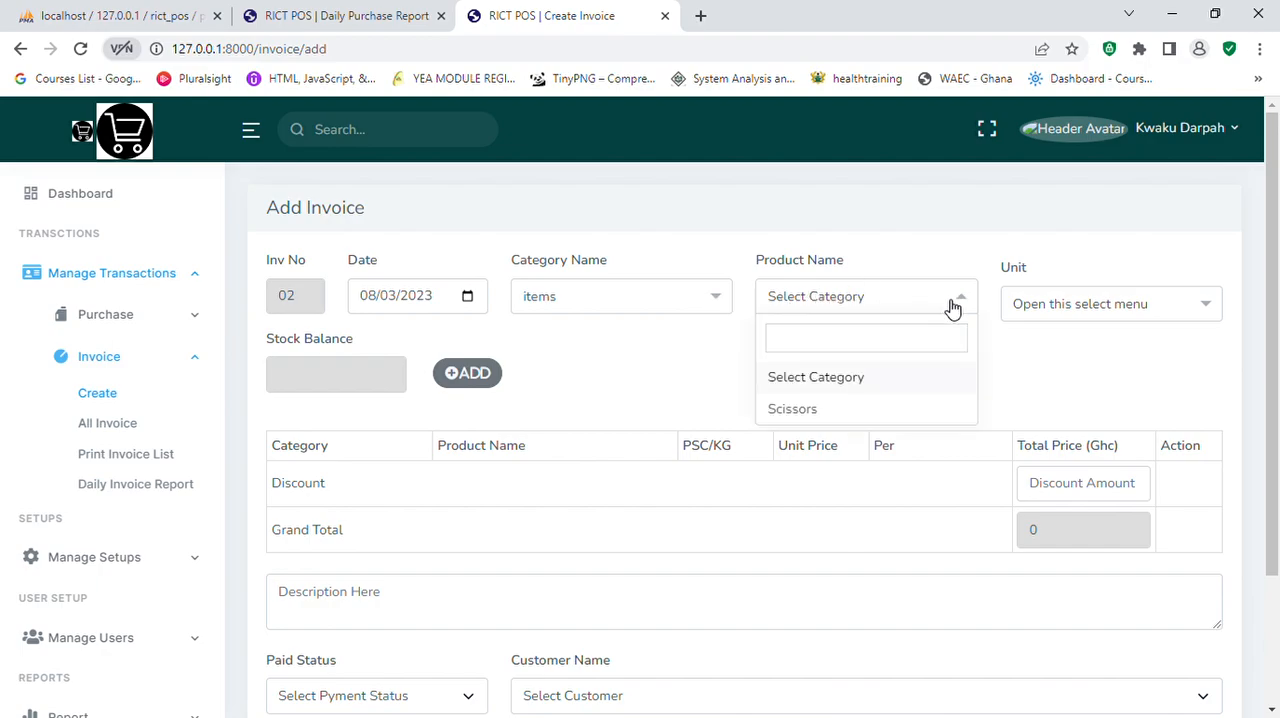
left_click(818, 420)
left_click(1094, 306)
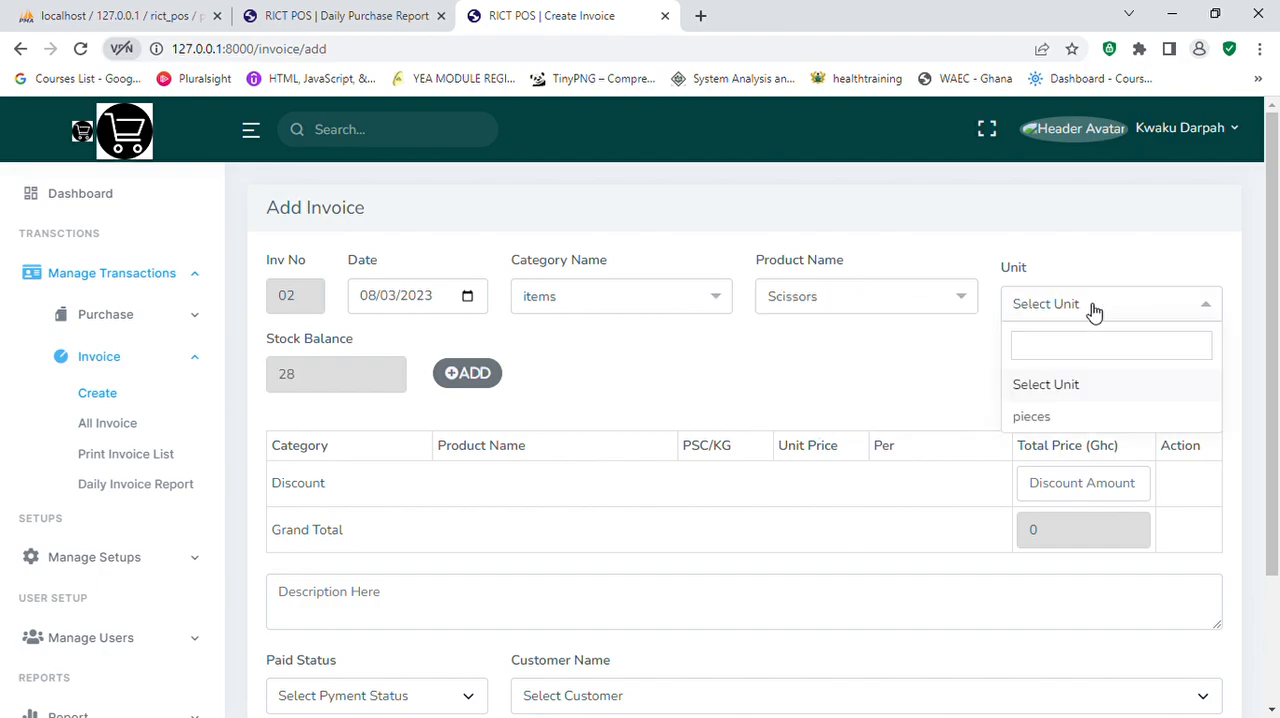
left_click(1040, 418)
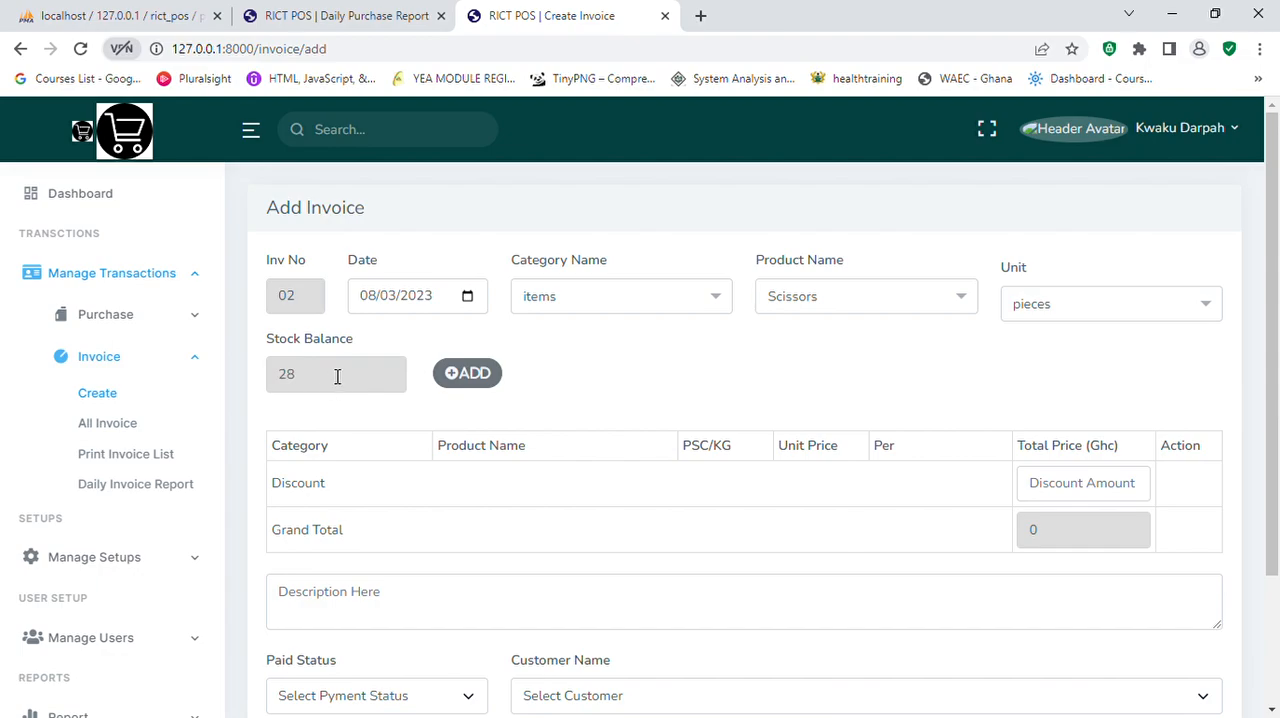
Step: Add the selected product to the invoice with quantity 5 and unit price 20, and set the discount to 10
left_click(460, 376)
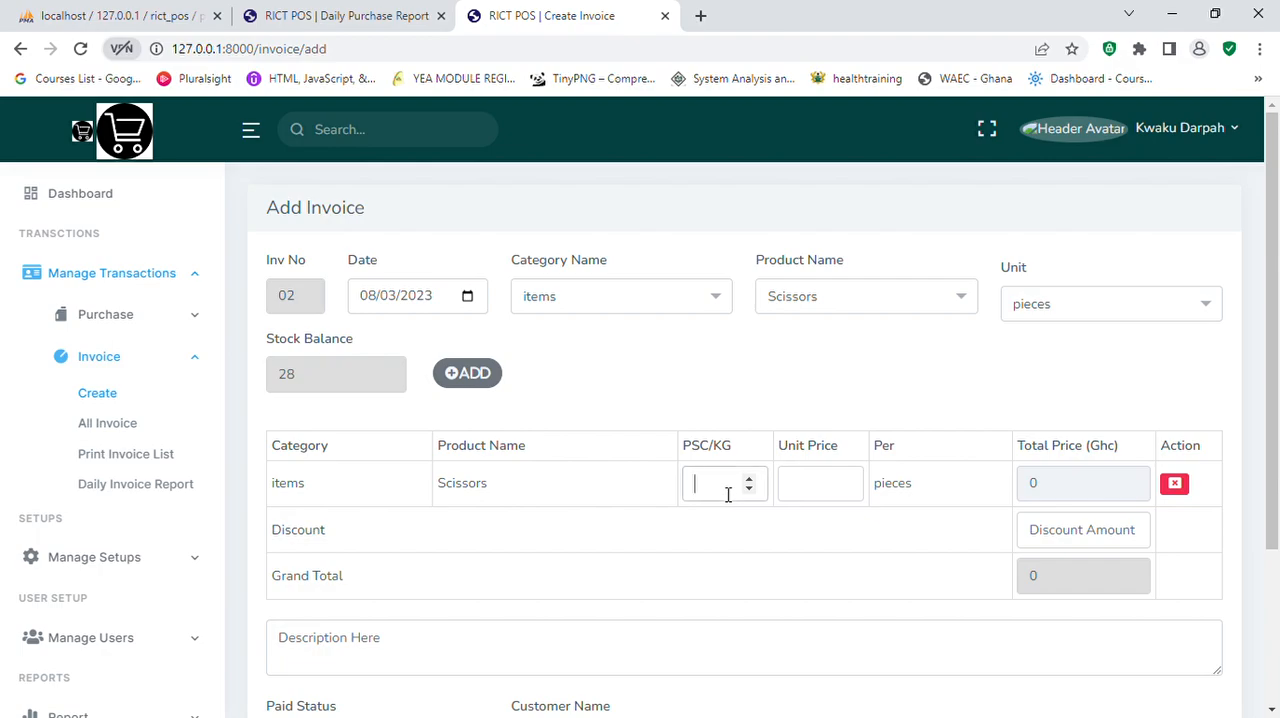
left_click(818, 497)
type("20")
left_click(1081, 544)
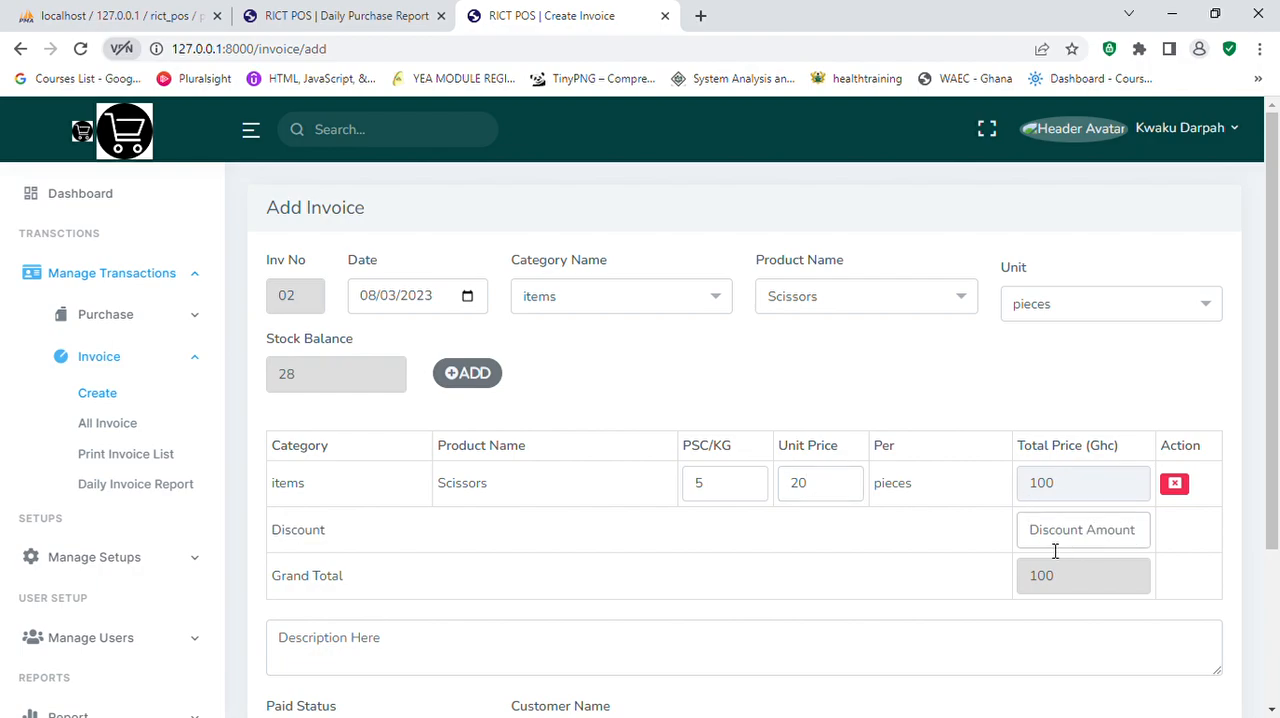
type("10")
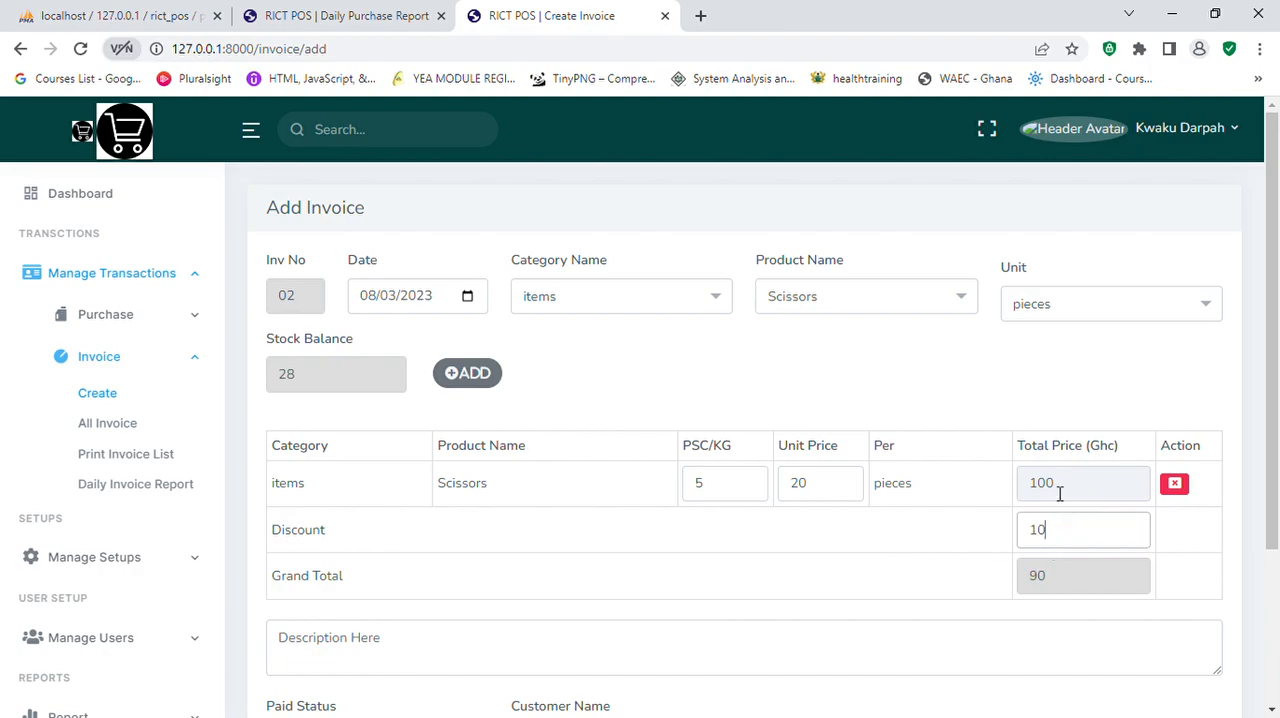
scroll(785, 573, "down", 3)
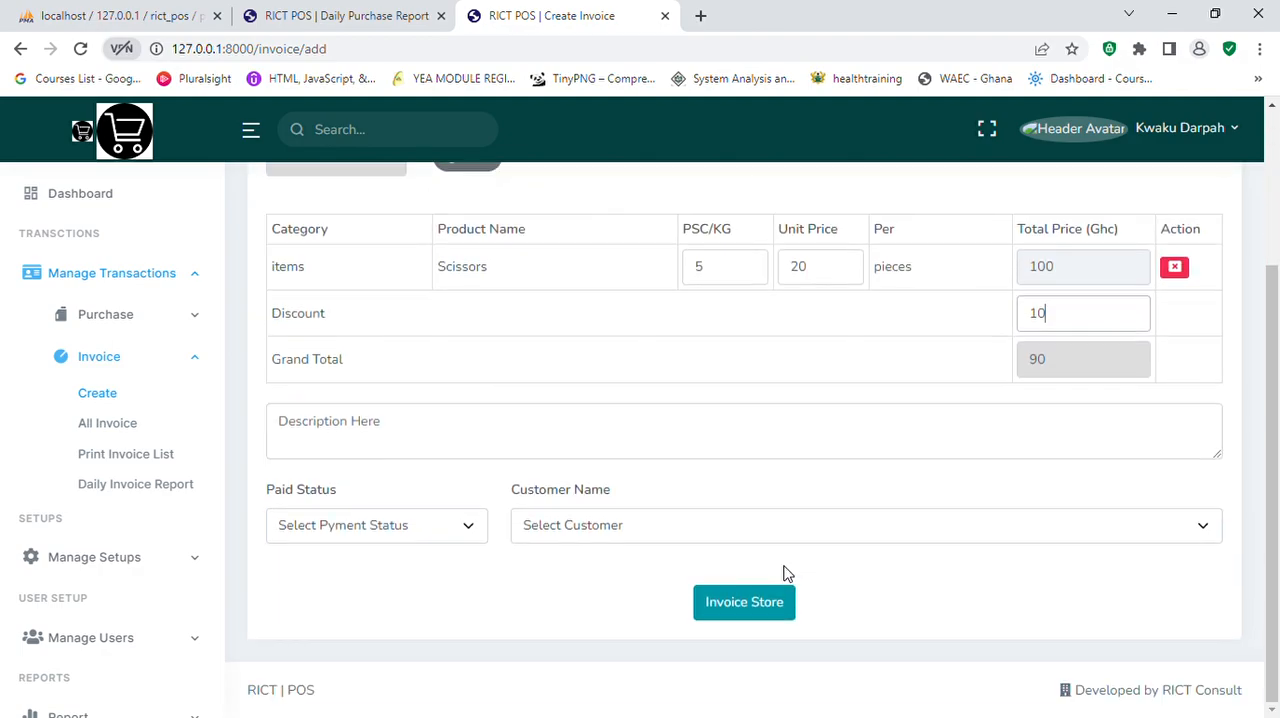
Step: Set the invoice's paid status to Full Paid, select the customer and store the invoice
left_click(464, 535)
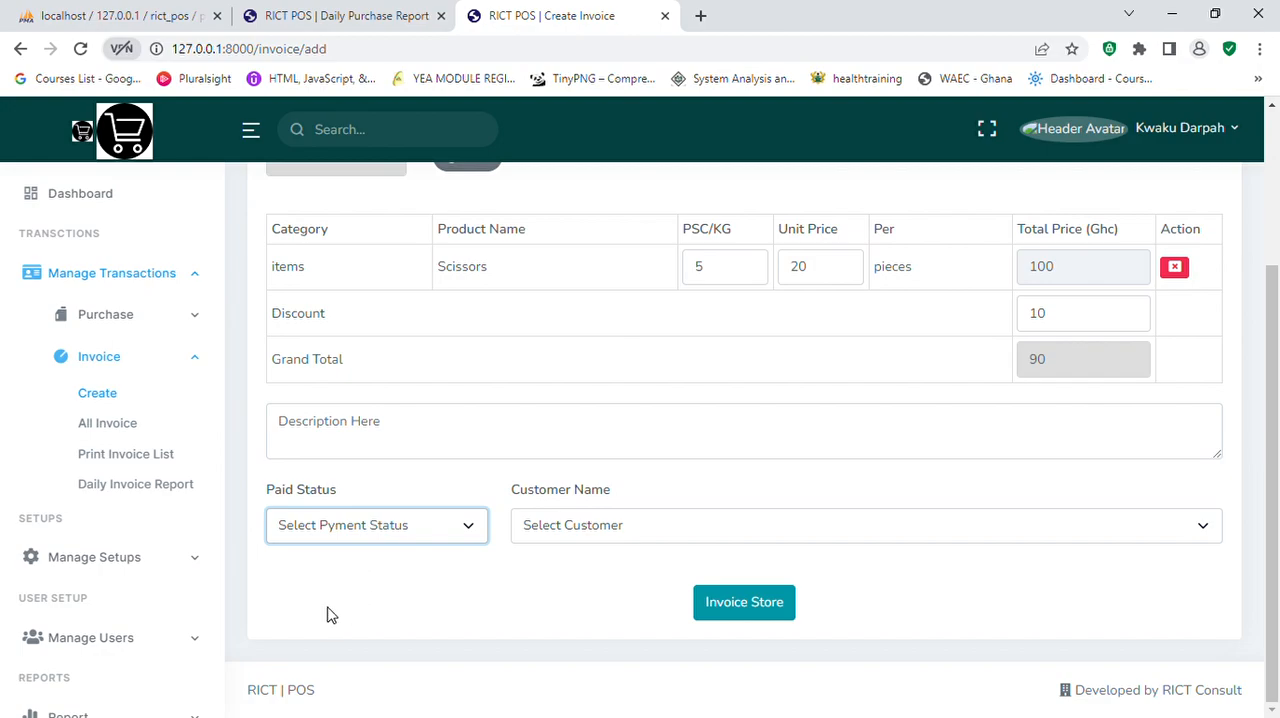
key("Down")
left_click(648, 528)
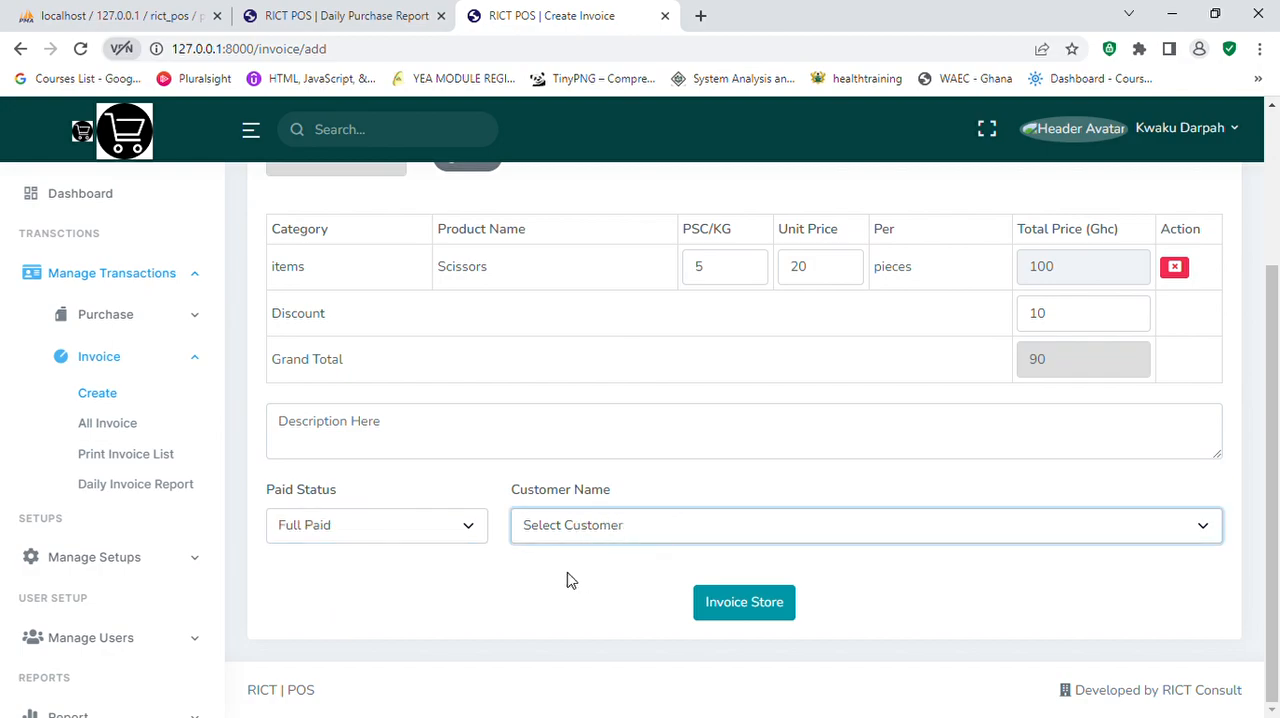
key("Down")
left_click(744, 606)
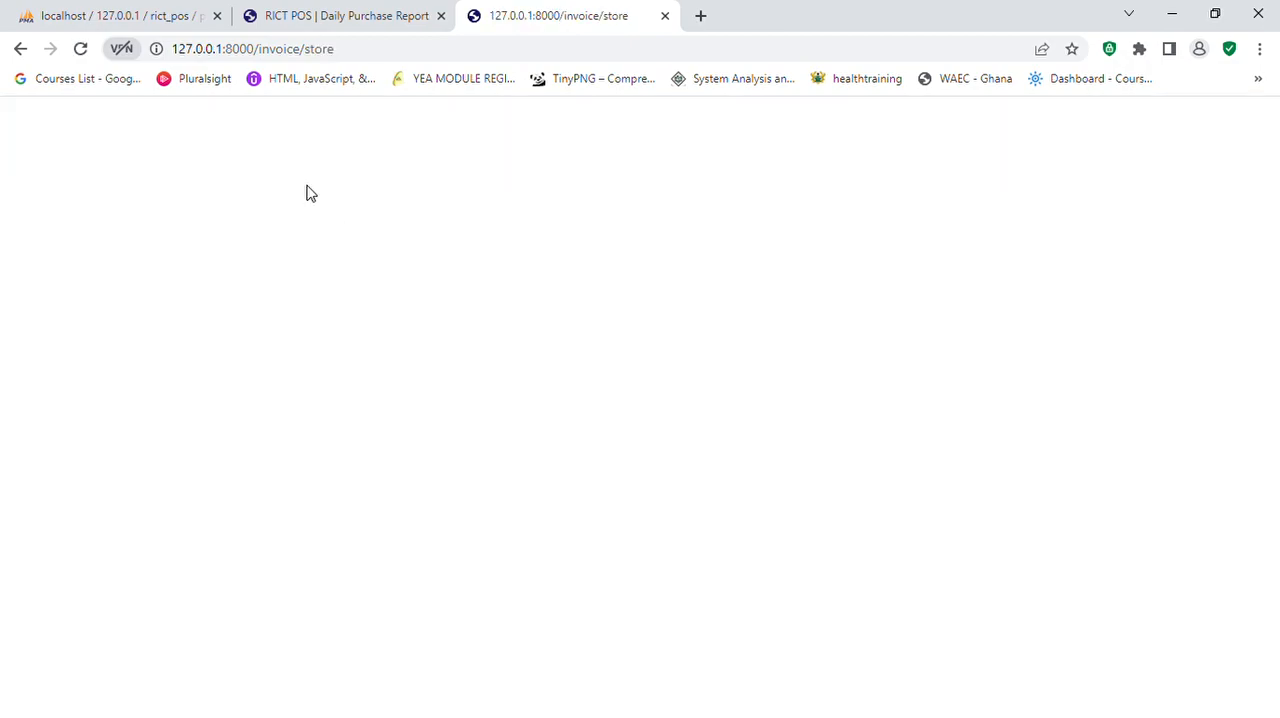
Step: Open the printable report of invoice 02 from the list of all invoices and review its customer, item and payment details
left_click(18, 48)
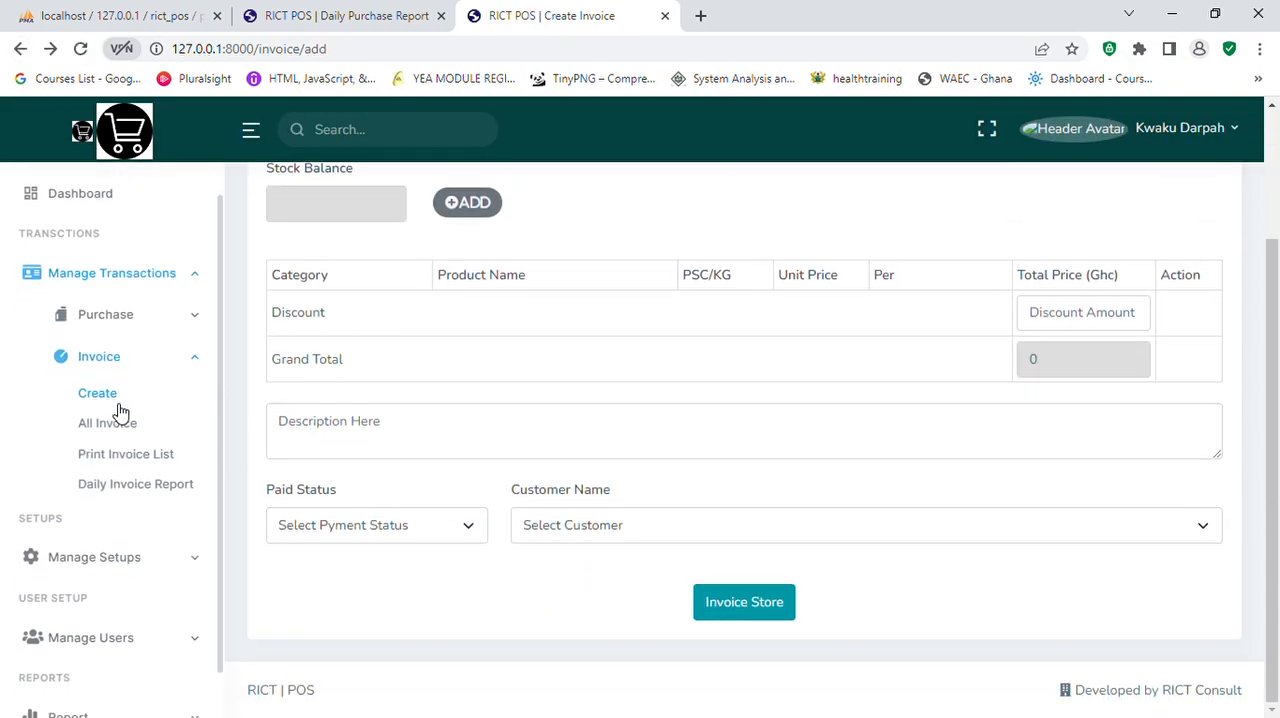
left_click(120, 433)
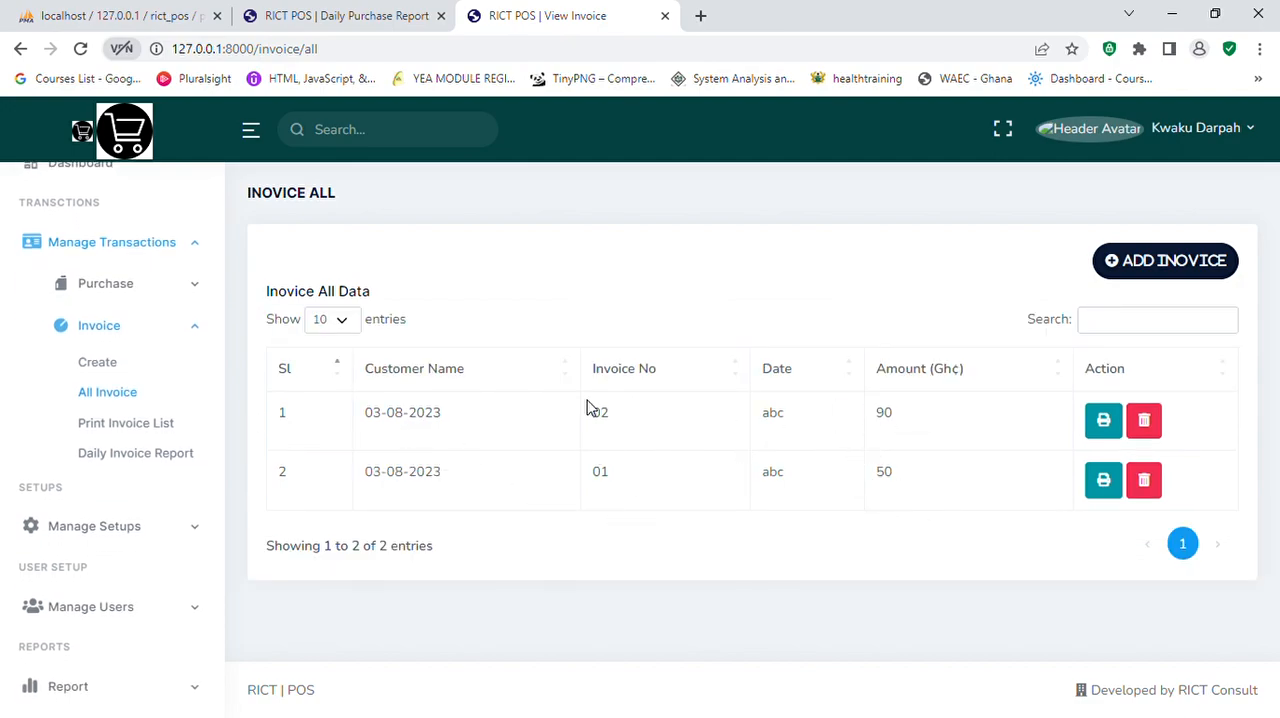
left_click(1103, 430)
scroll(597, 526, "down", 3)
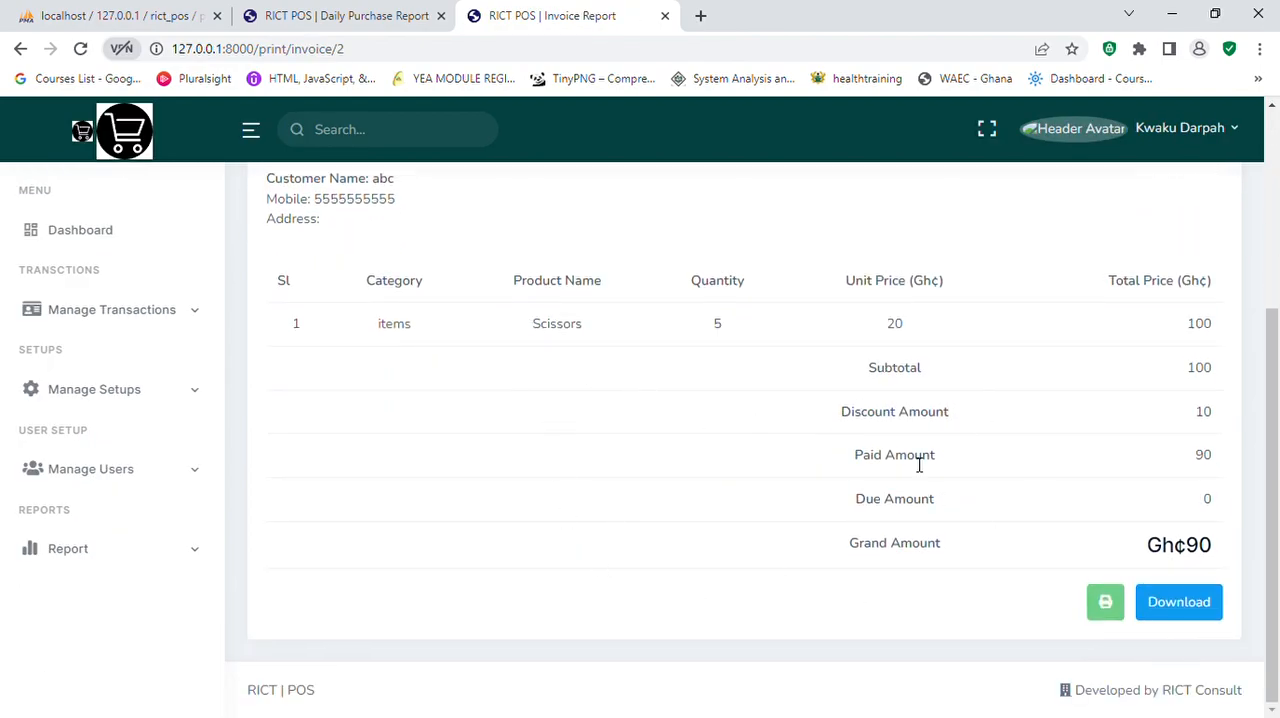
scroll(733, 391, "up", 2)
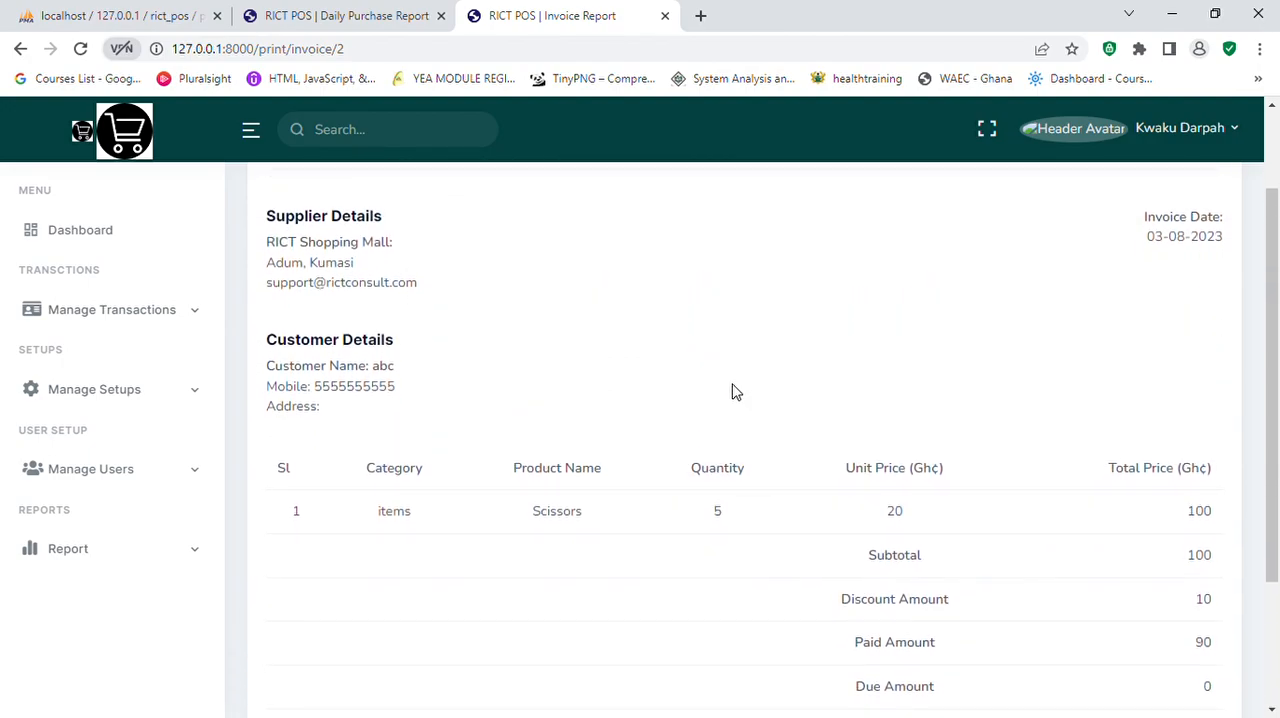
scroll(740, 391, "down", 2)
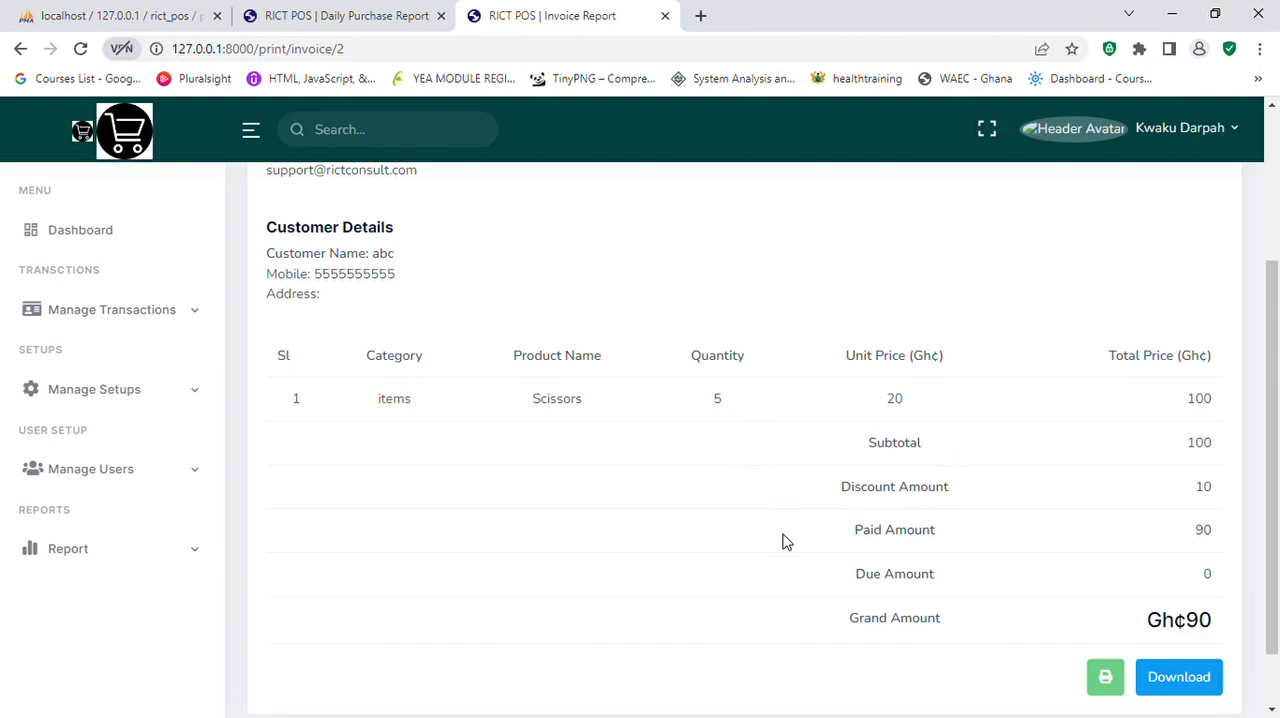
Step: Preview the printout of the invoice, dismiss it without printing, and try to download the invoice
left_click(1106, 680)
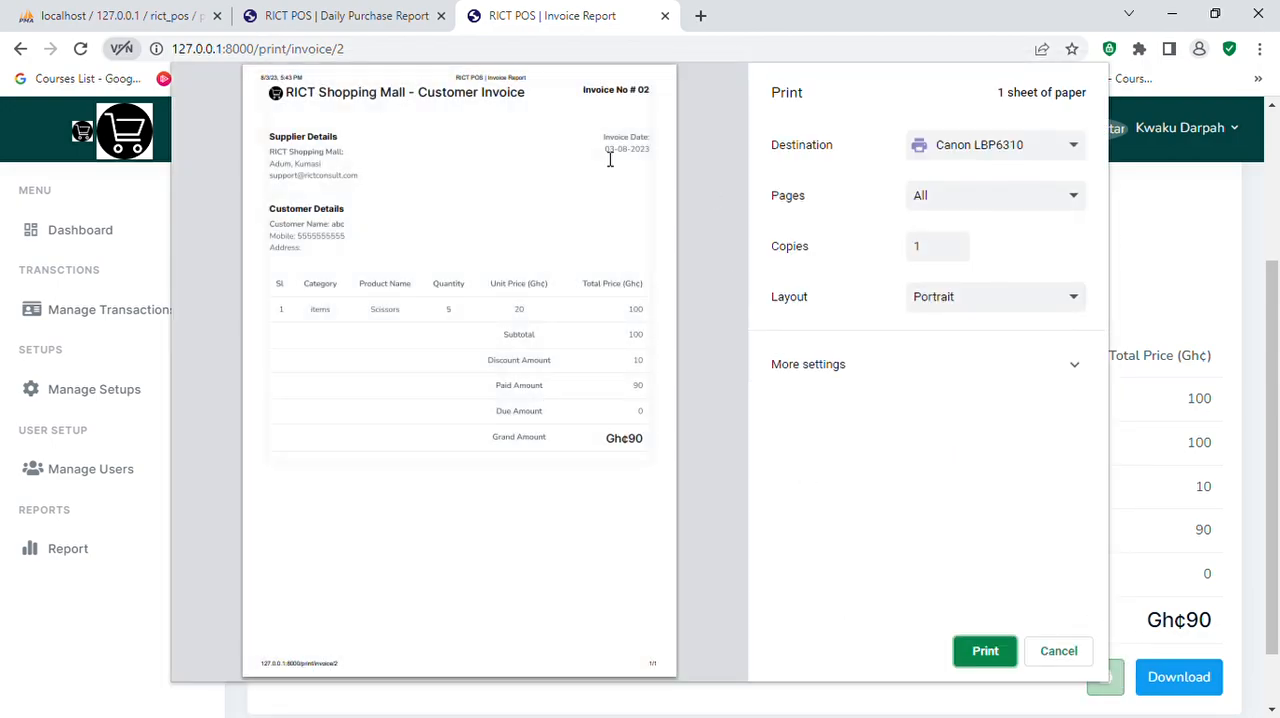
left_click(1059, 651)
left_click(1176, 678)
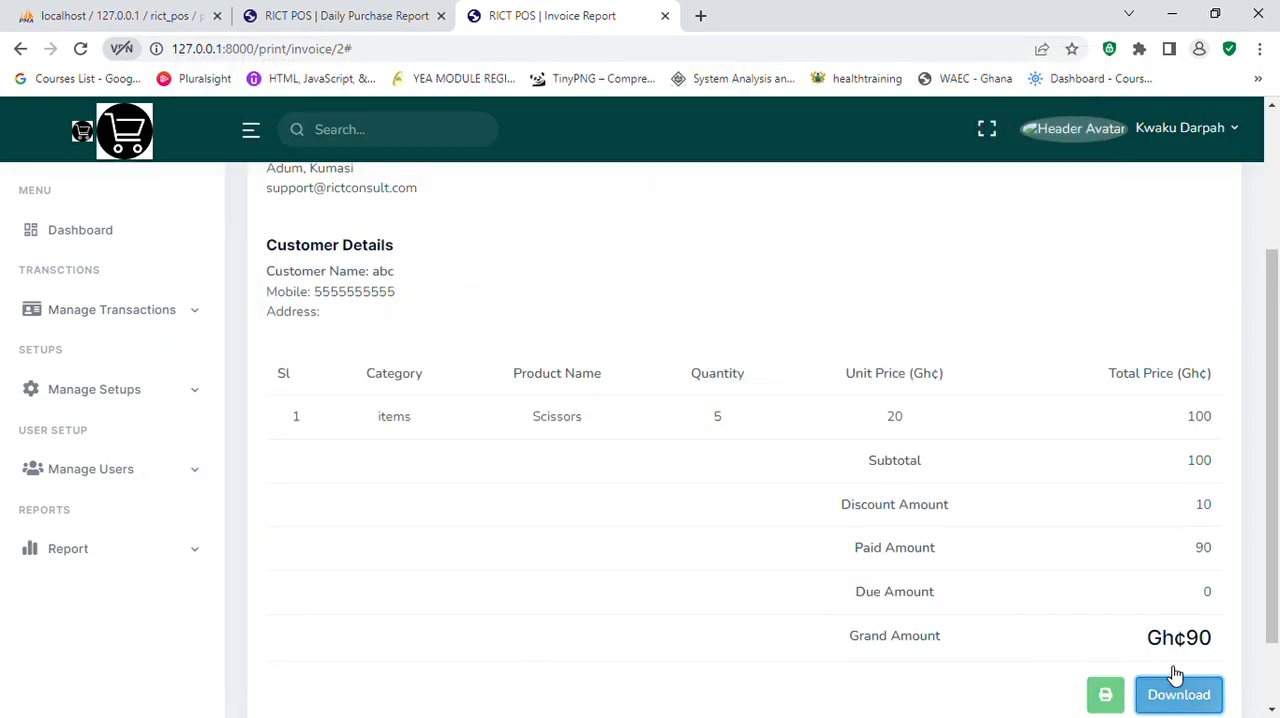
scroll(652, 518, "down", 2)
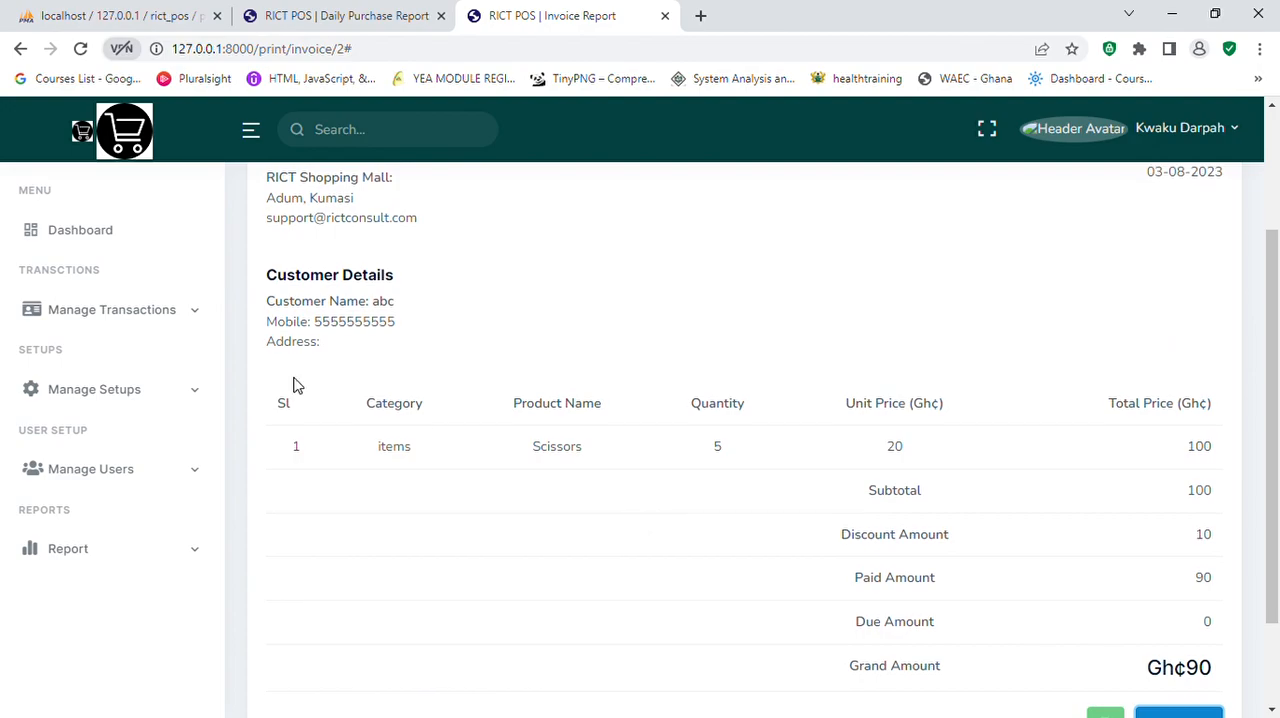
Step: Add a new supplier named Supplier ABC, filling in the supplier's mobile number, email and address
left_click(197, 321)
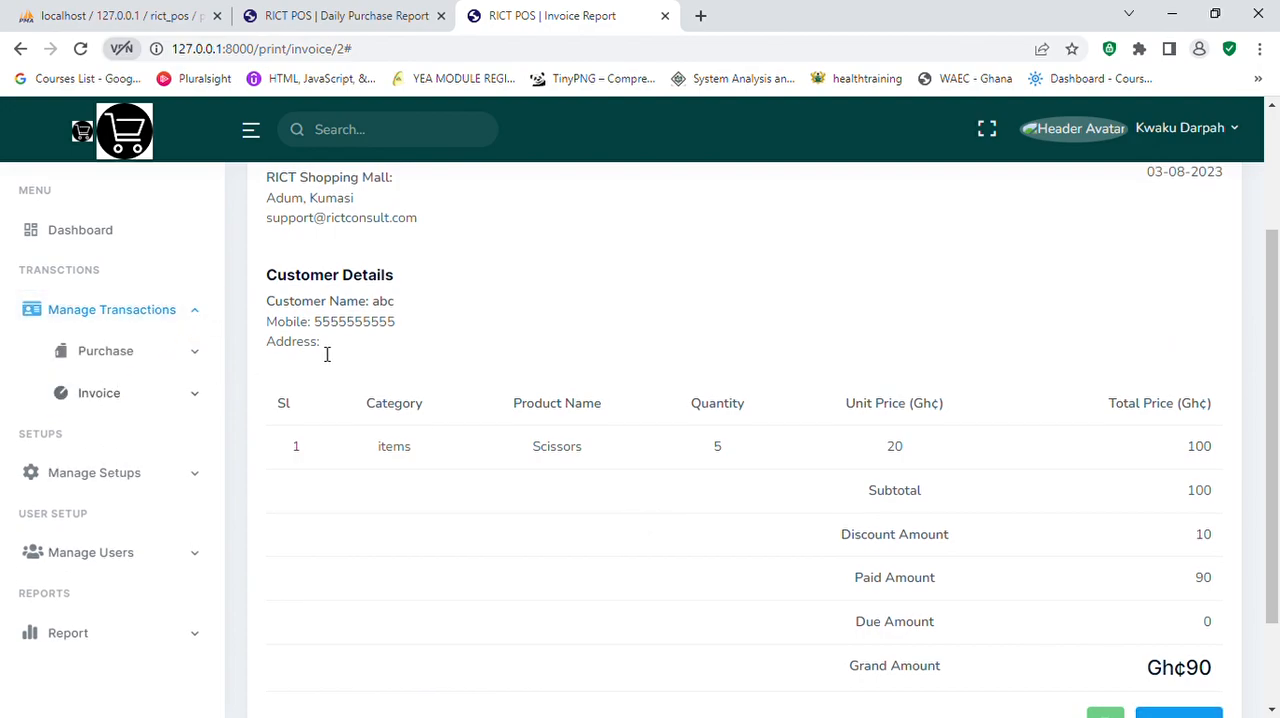
left_click(197, 322)
left_click(201, 396)
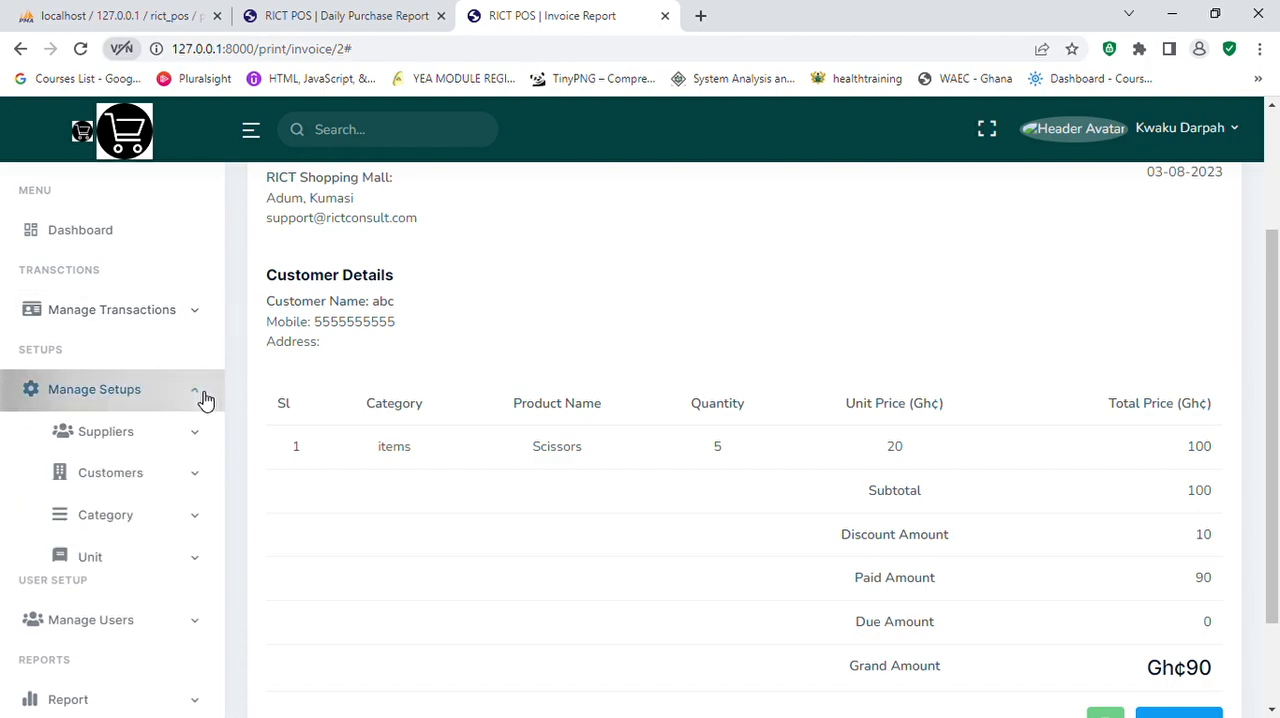
left_click(136, 443)
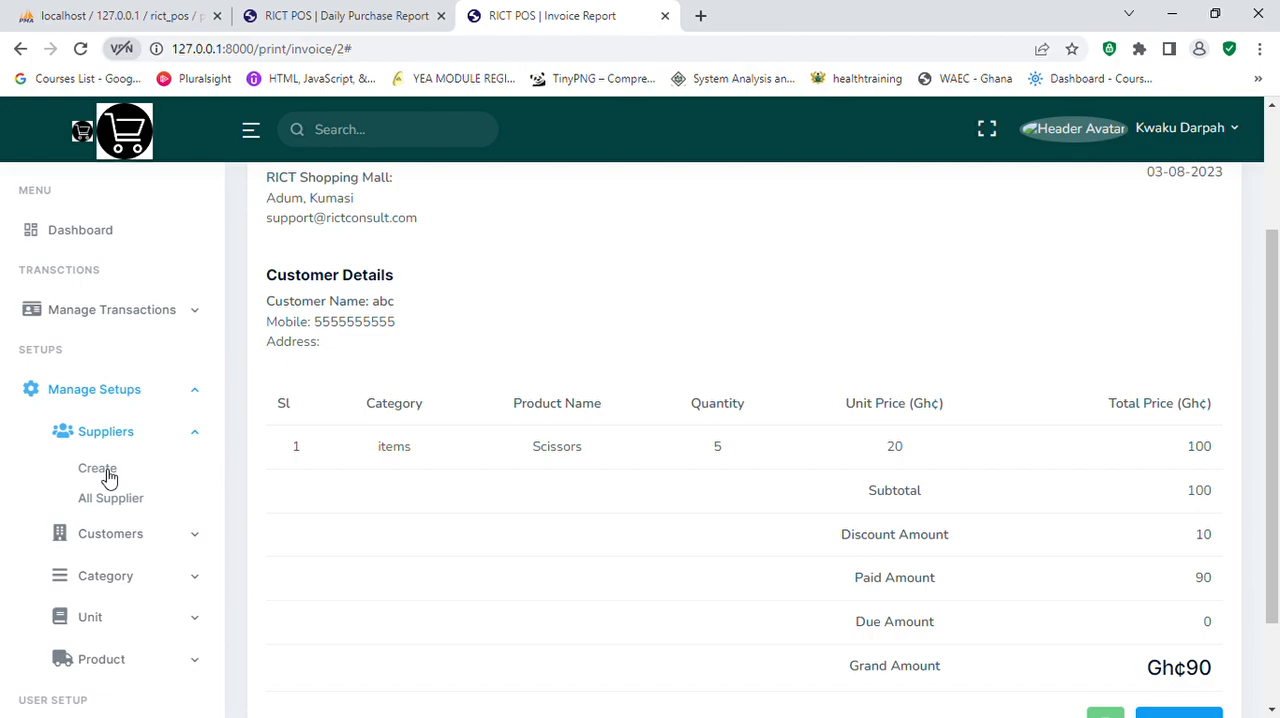
left_click(100, 469)
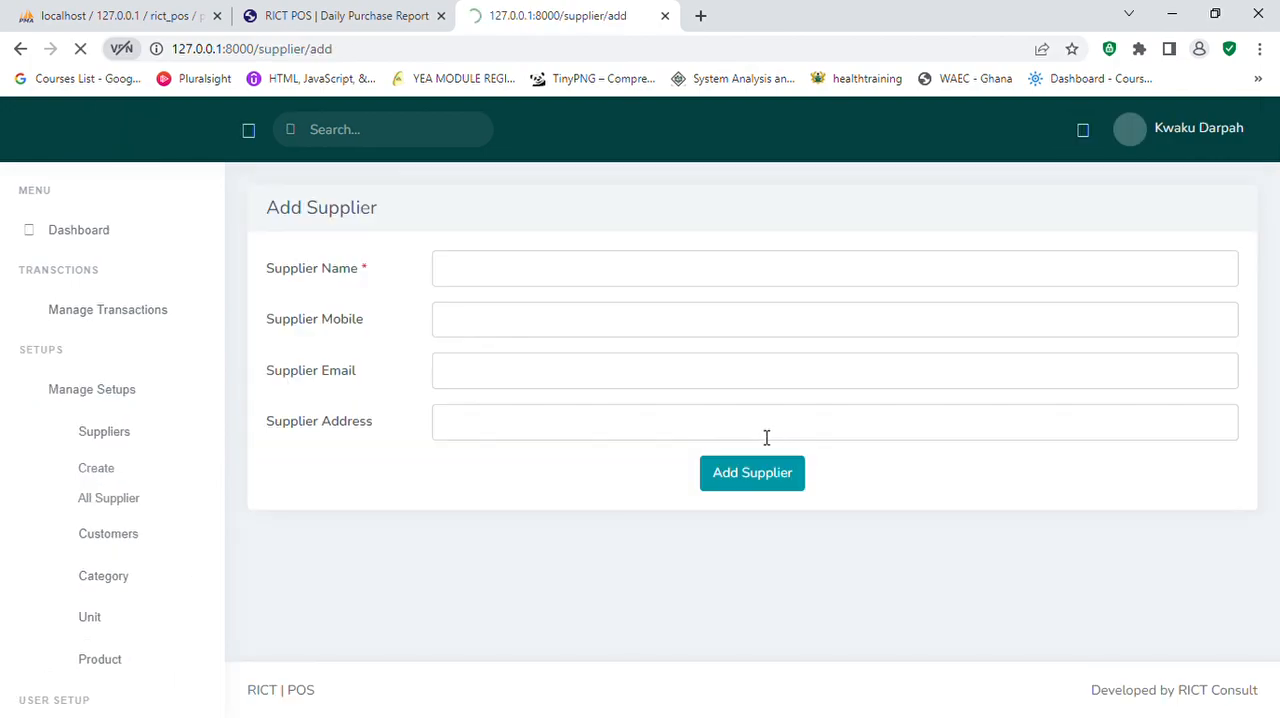
left_click(521, 276)
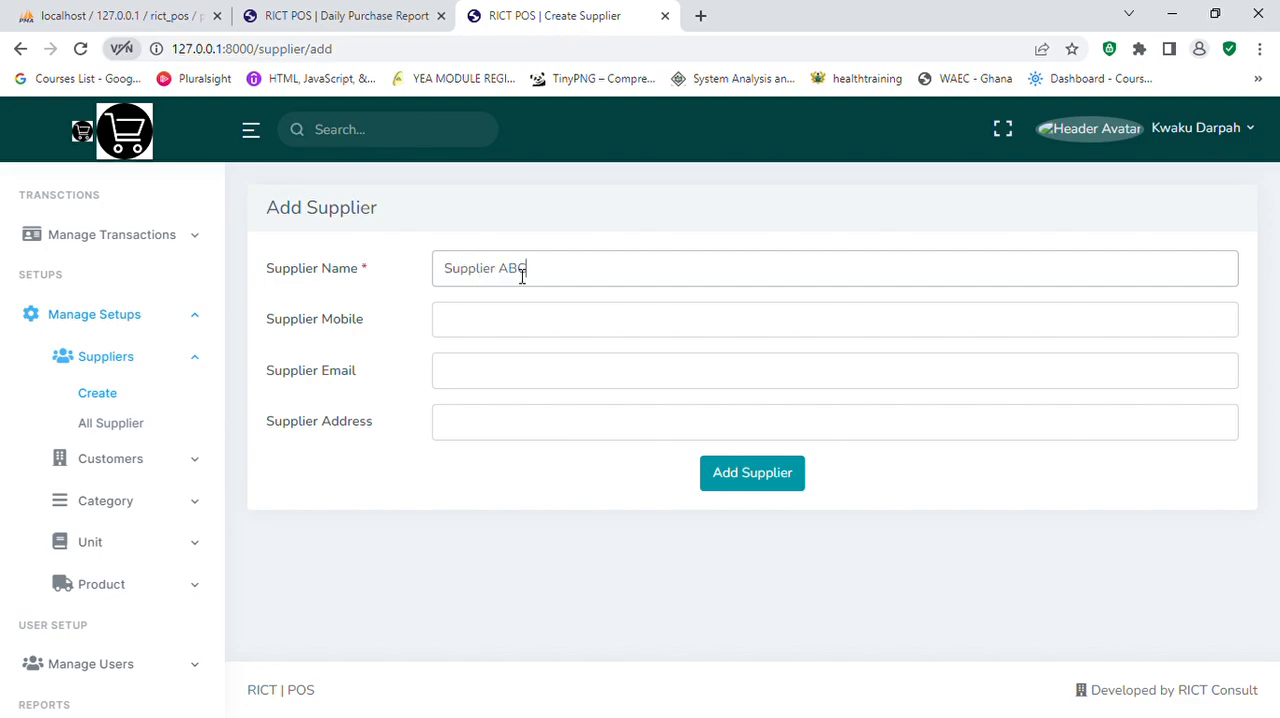
left_click(517, 322)
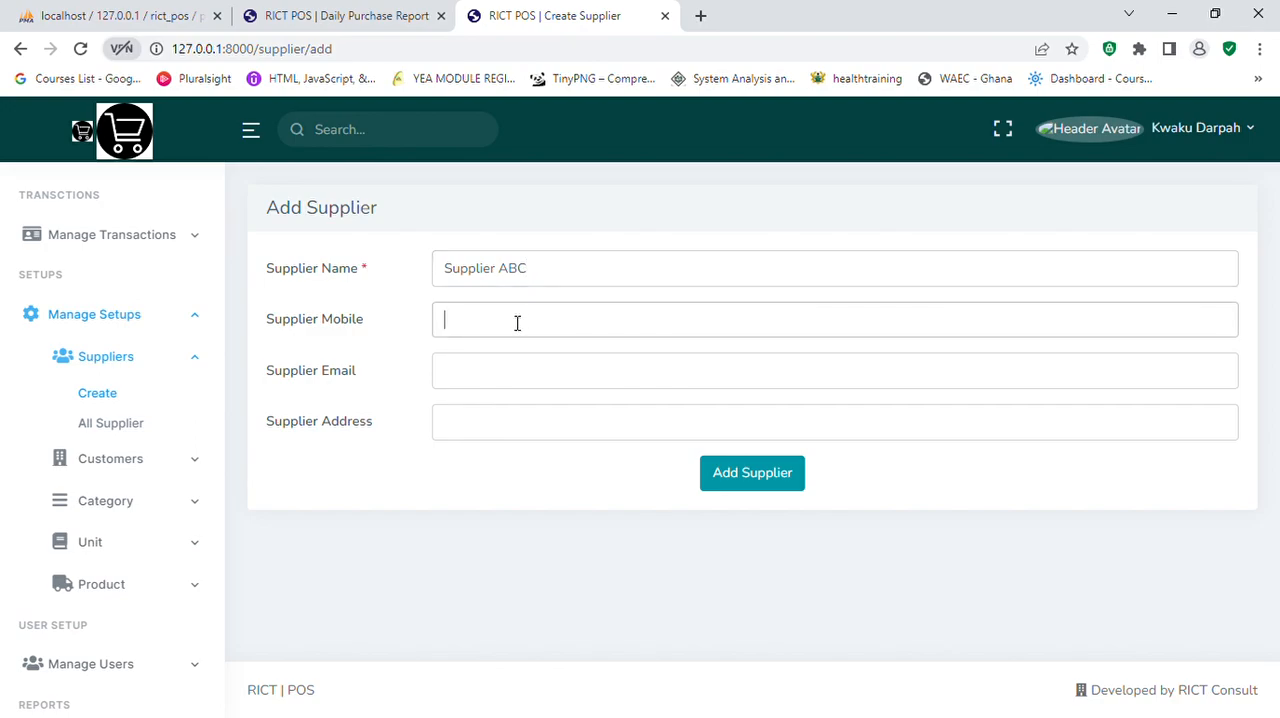
type("9999999999")
left_click(521, 385)
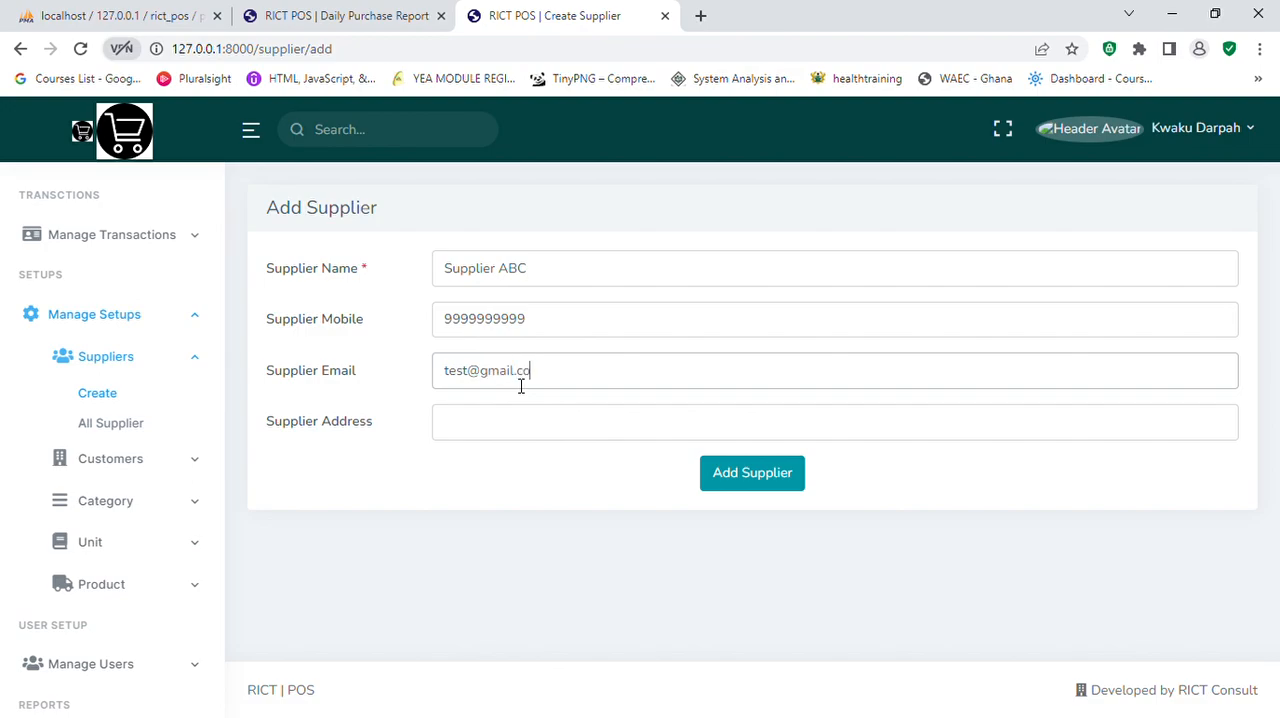
left_click(517, 418)
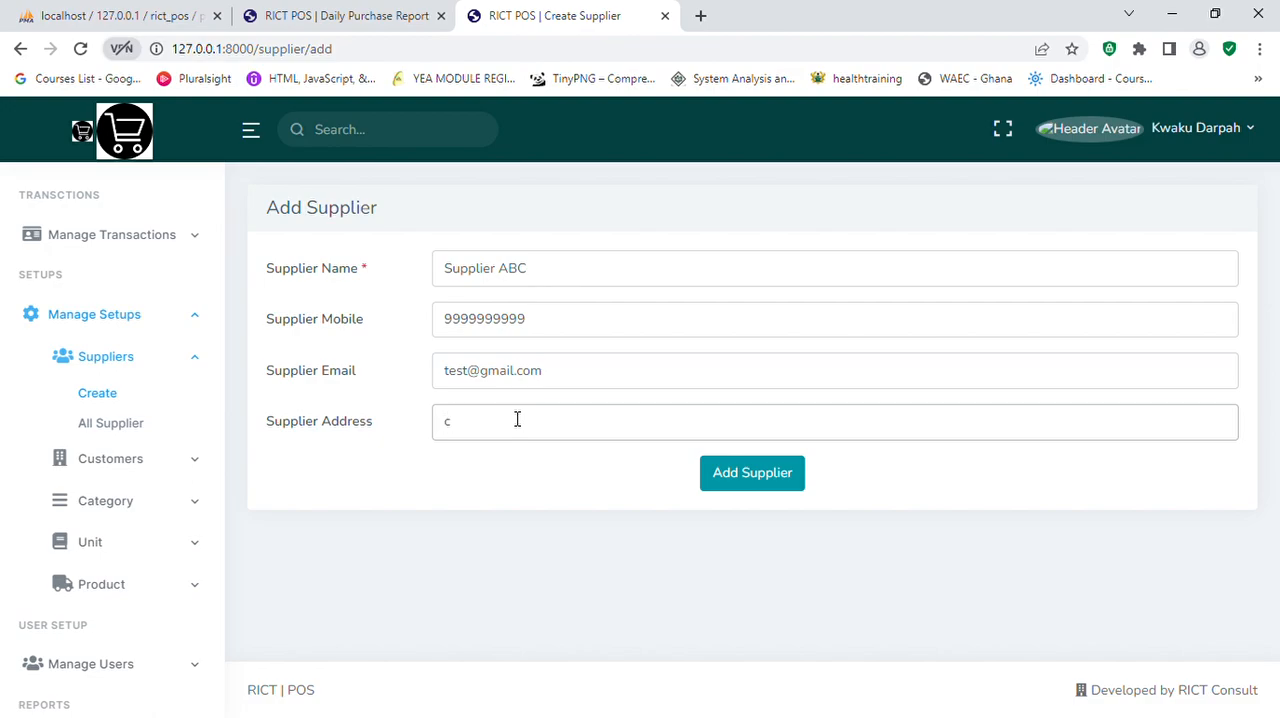
type("c23")
left_click(751, 484)
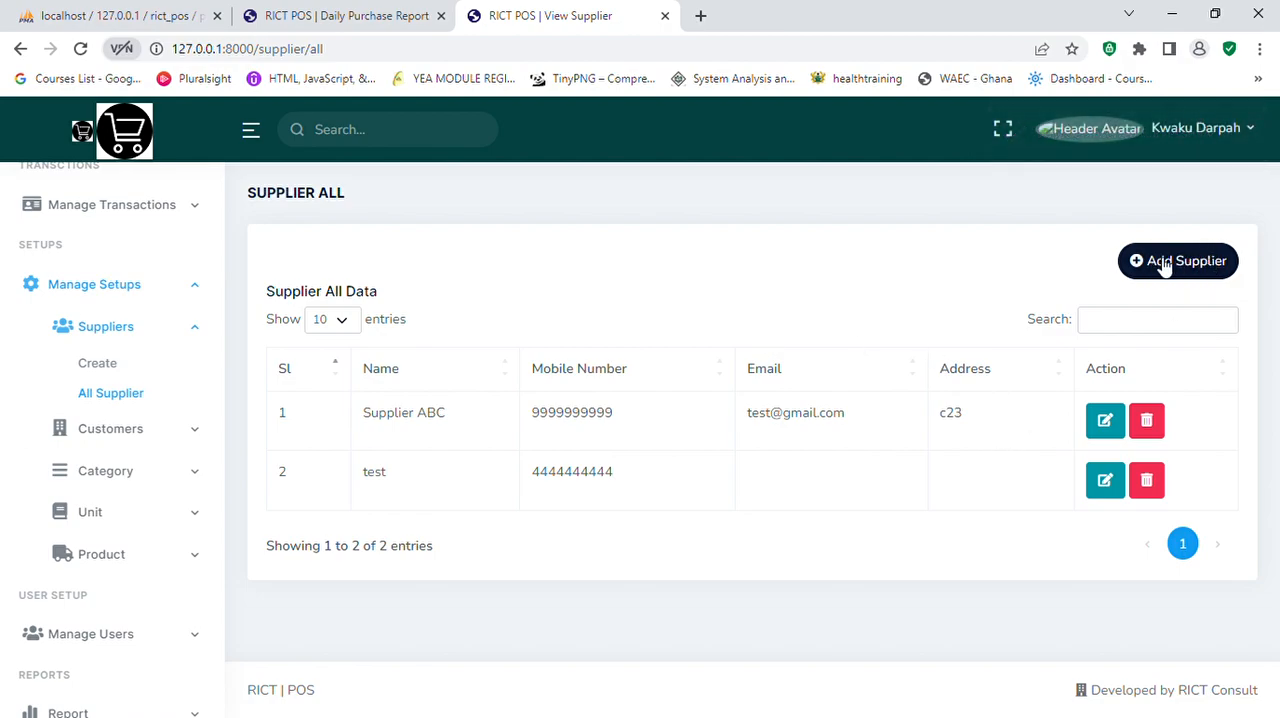
Step: View the list of all suppliers and open the form for adding a customer
left_click(121, 400)
left_click(170, 436)
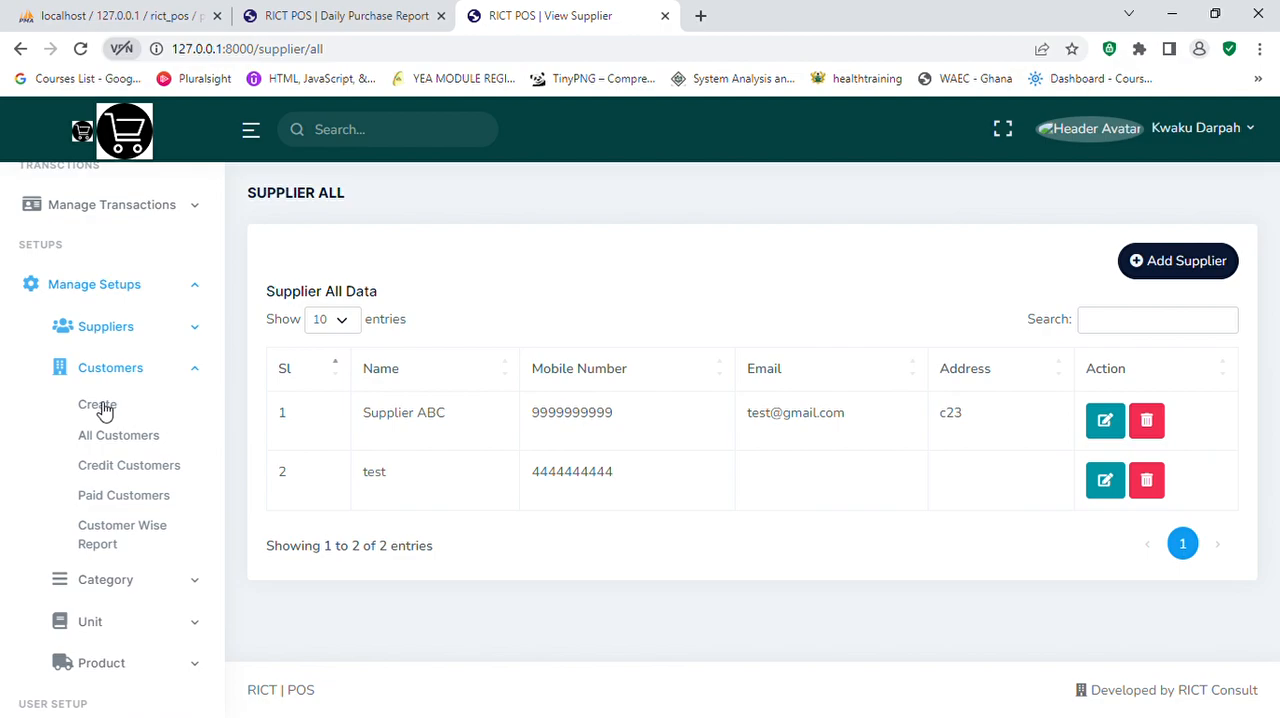
left_click(98, 405)
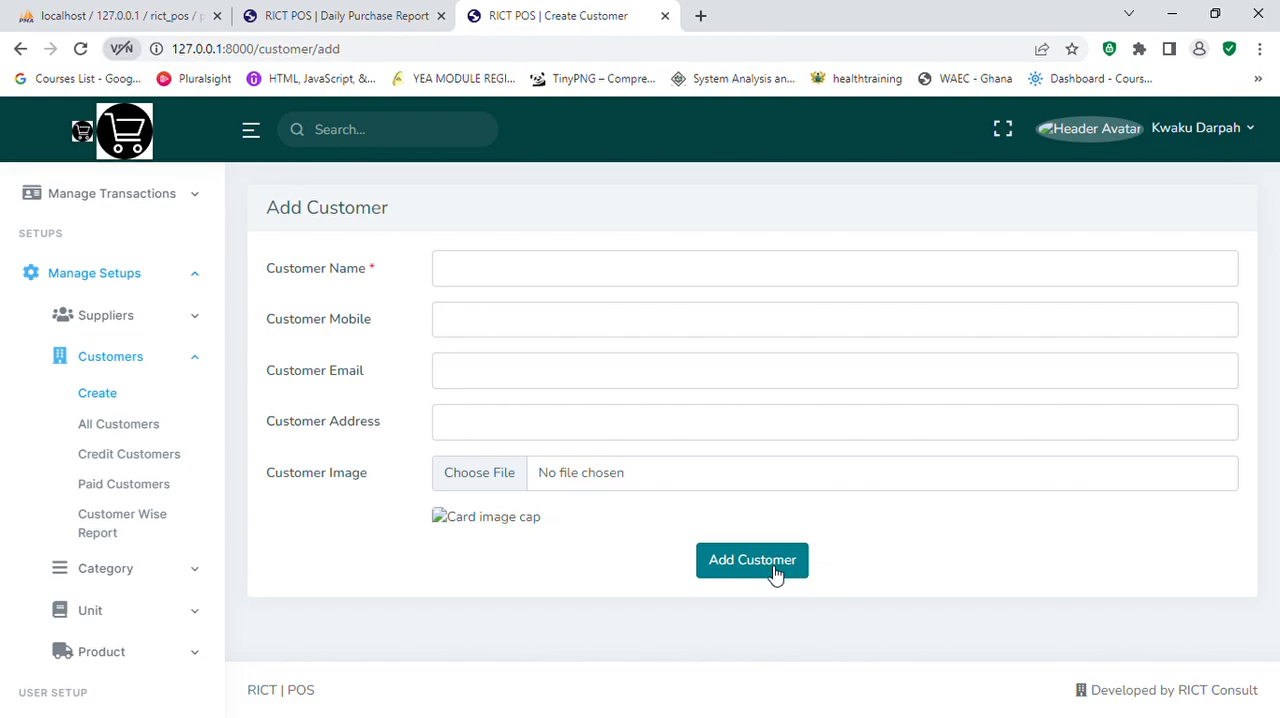
Step: Look at the form for adding a category and view the list of all categories
left_click(200, 371)
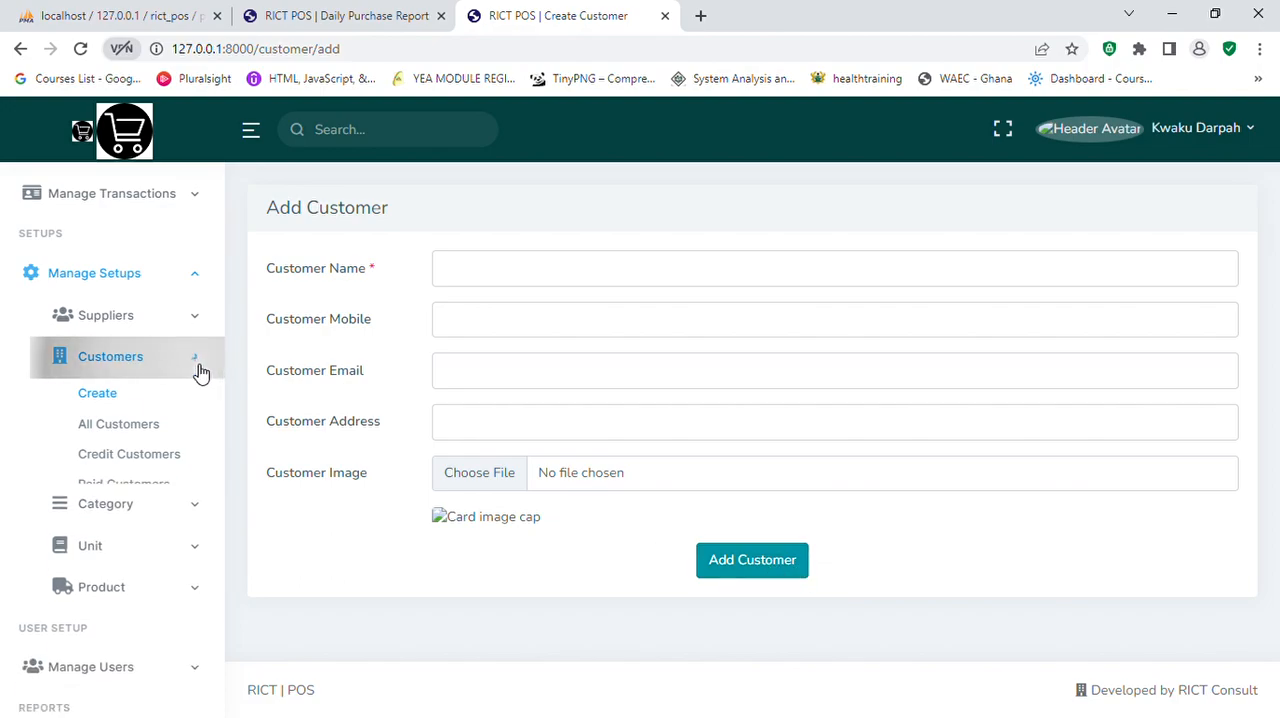
left_click(194, 432)
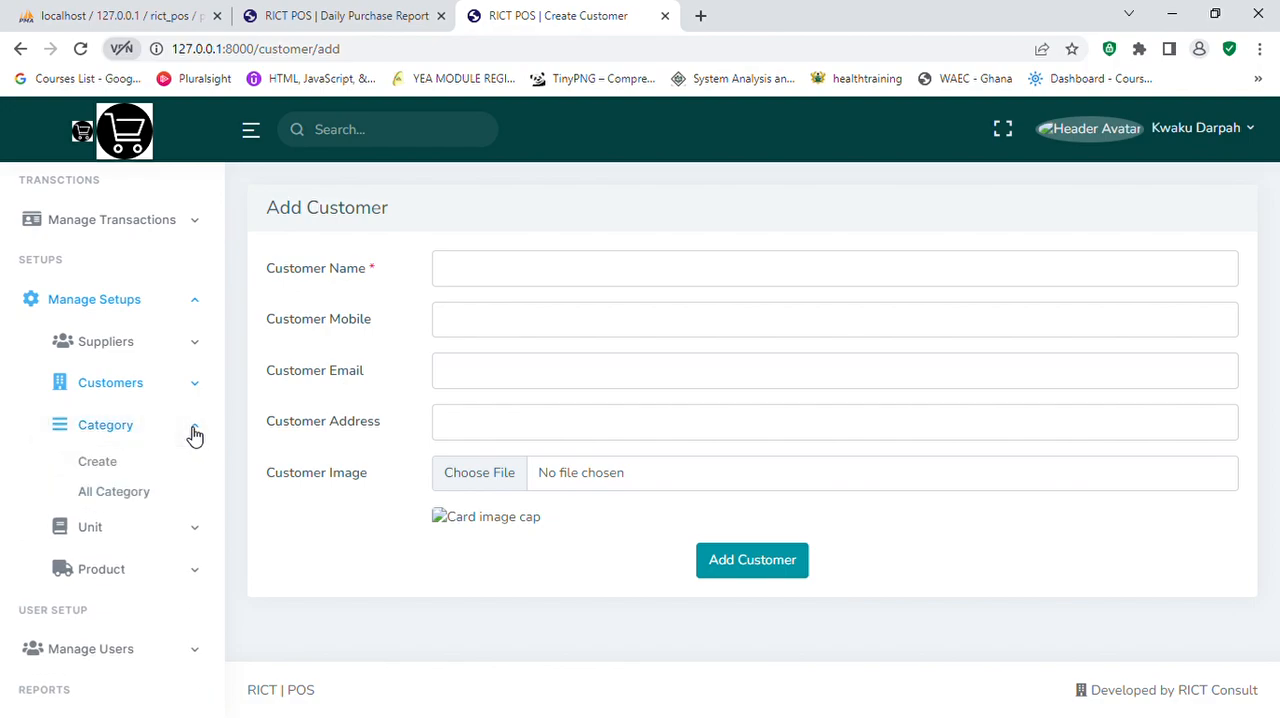
left_click(106, 467)
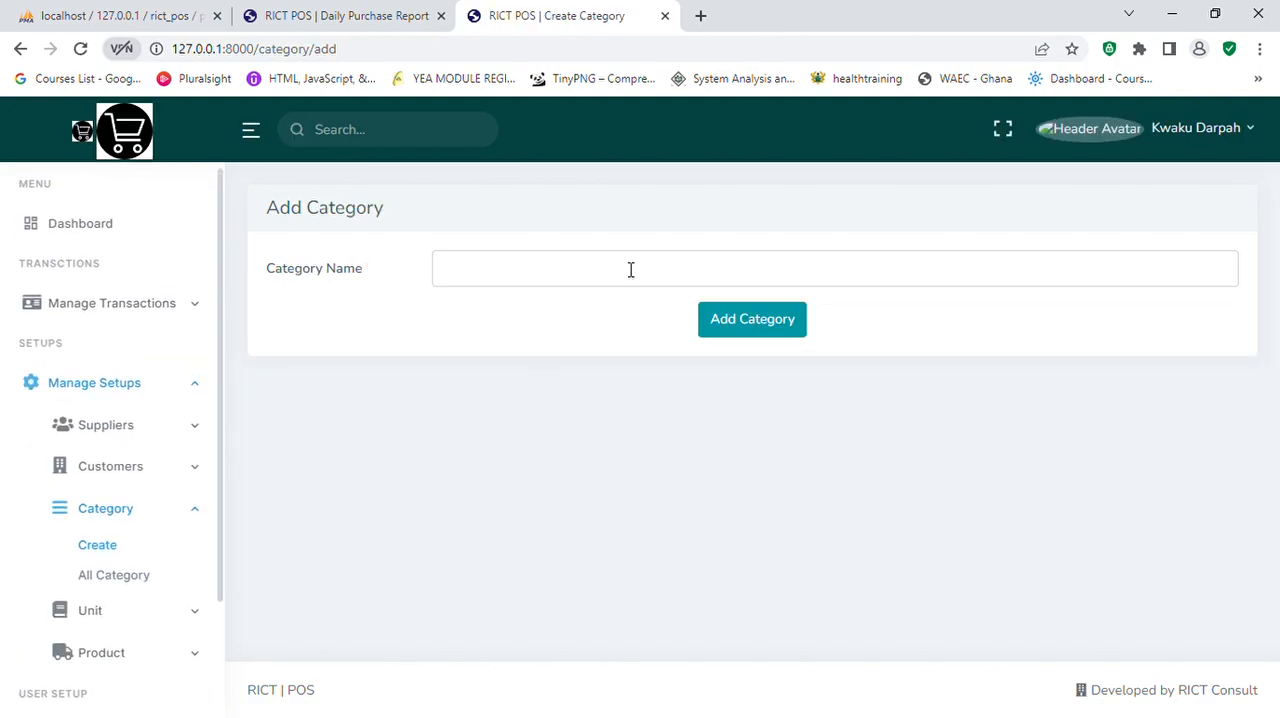
left_click(571, 277)
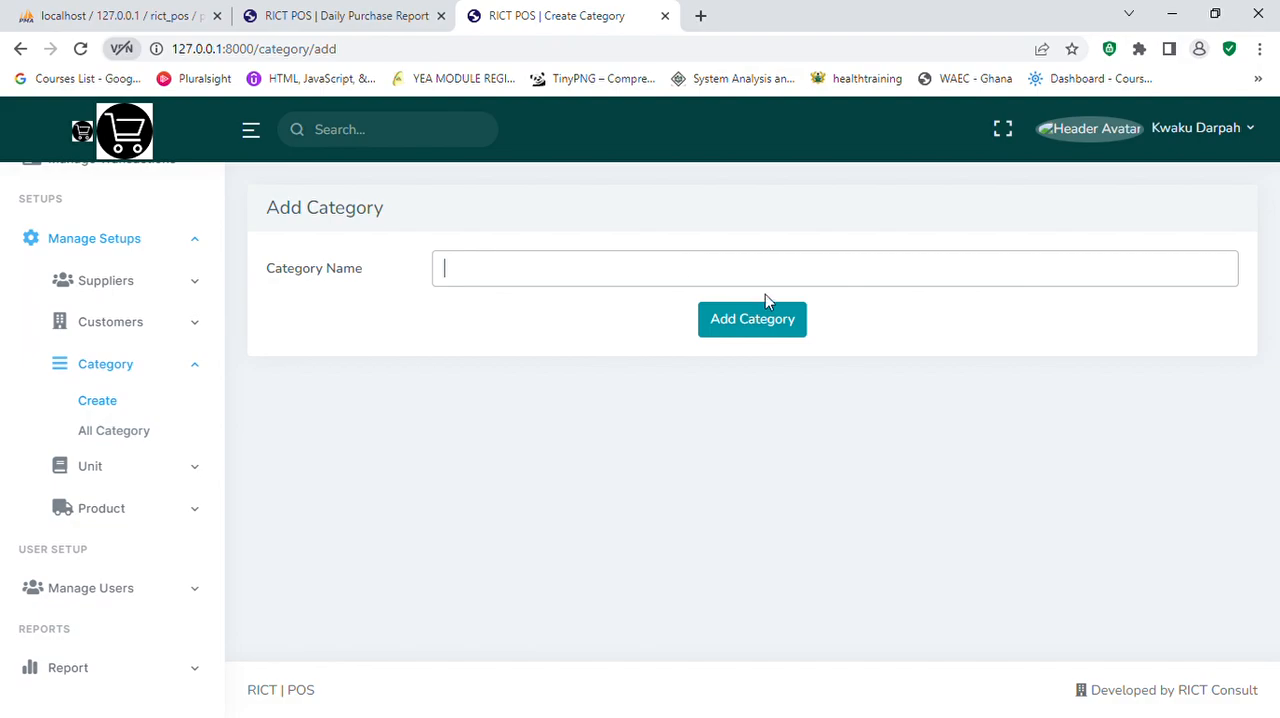
left_click(135, 435)
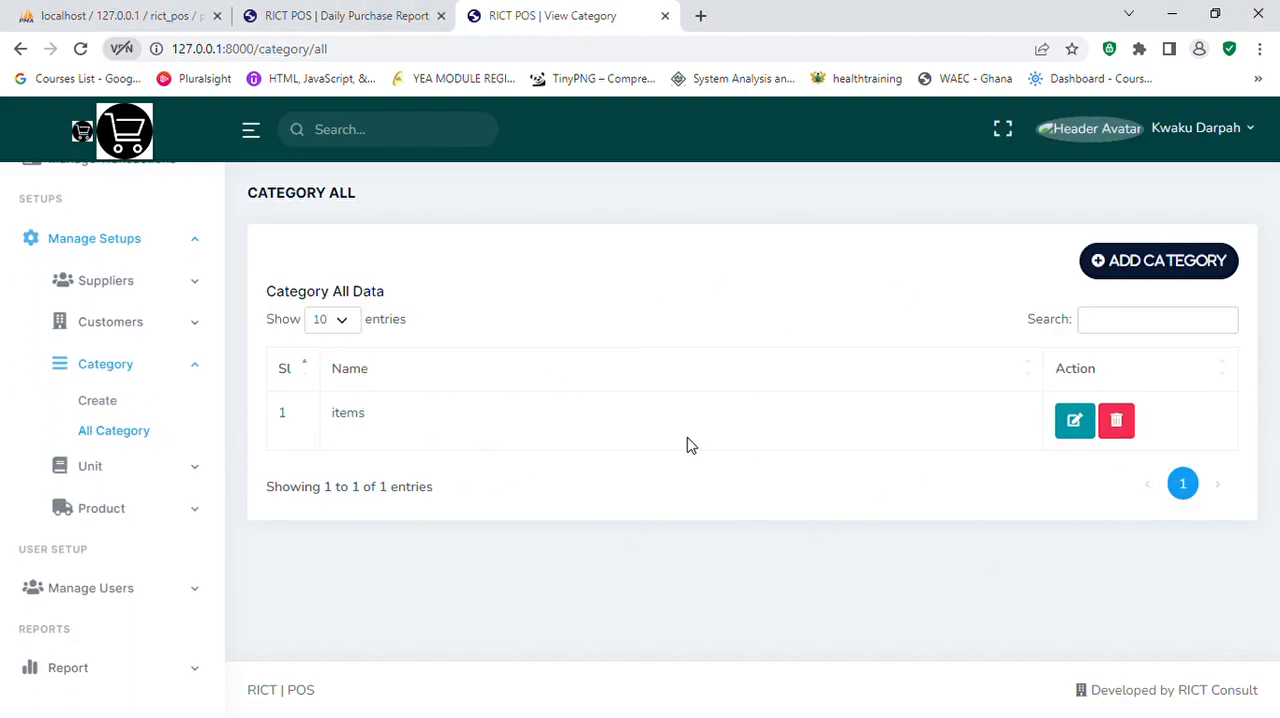
Step: Add a new unit named boxes
left_click(128, 472)
left_click(108, 447)
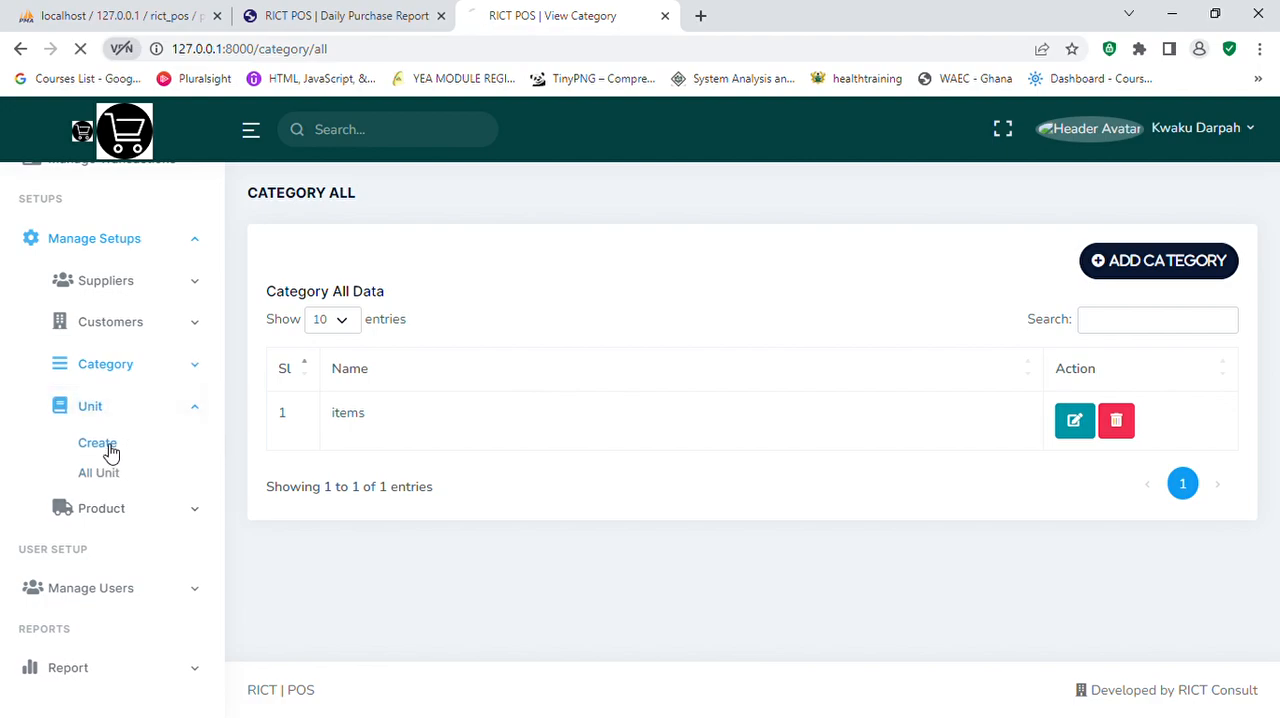
left_click(527, 337)
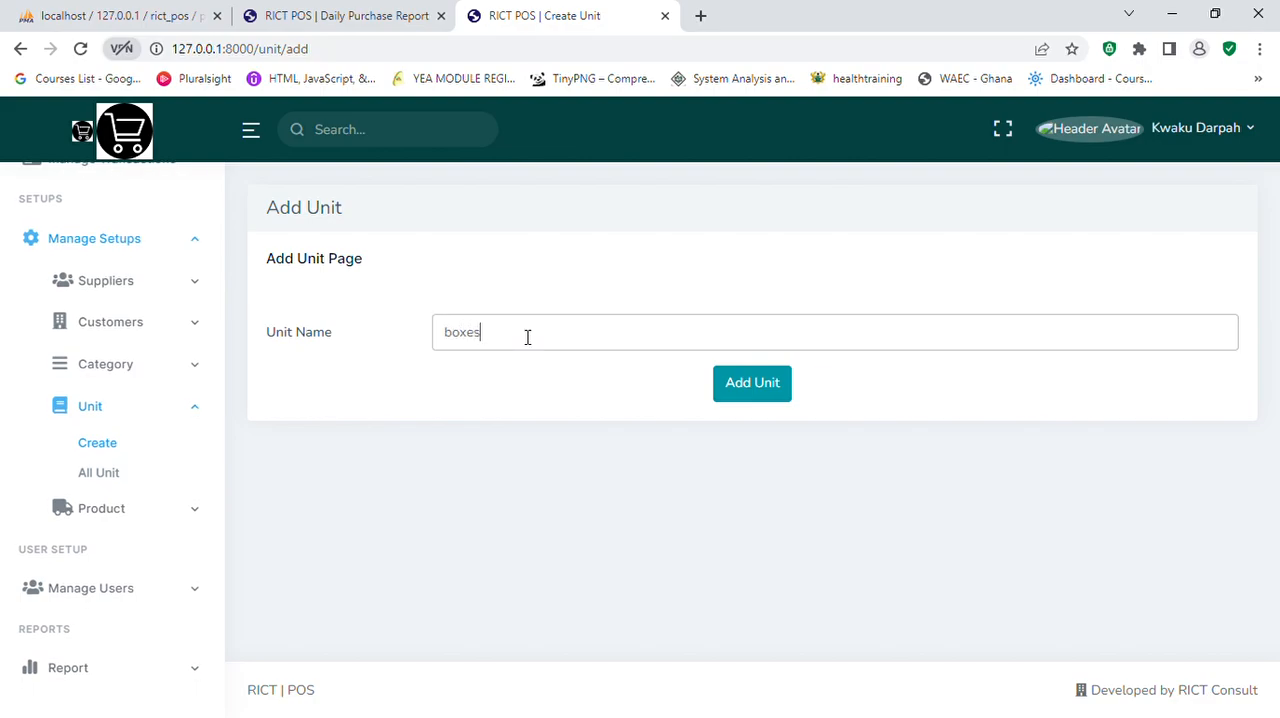
left_click(750, 390)
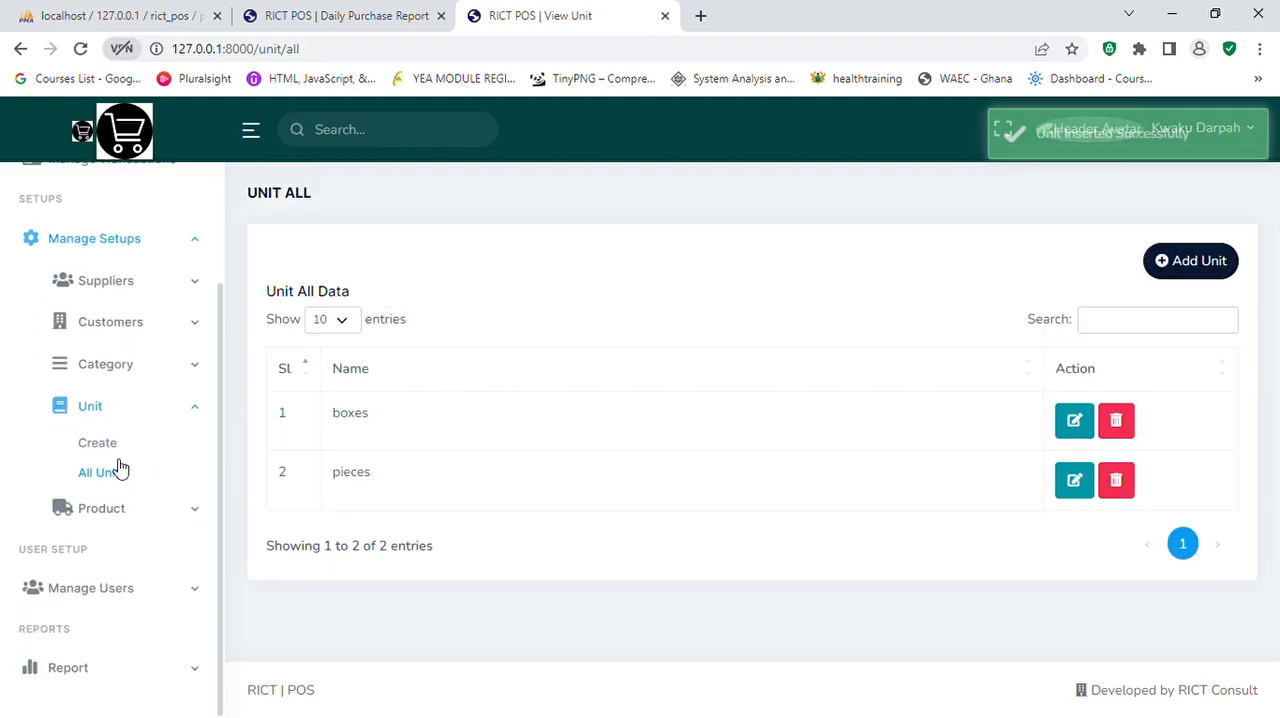
Step: Add a new product named Iphone 12 Pro with unit pieces, category items and stock level 10
left_click(163, 510)
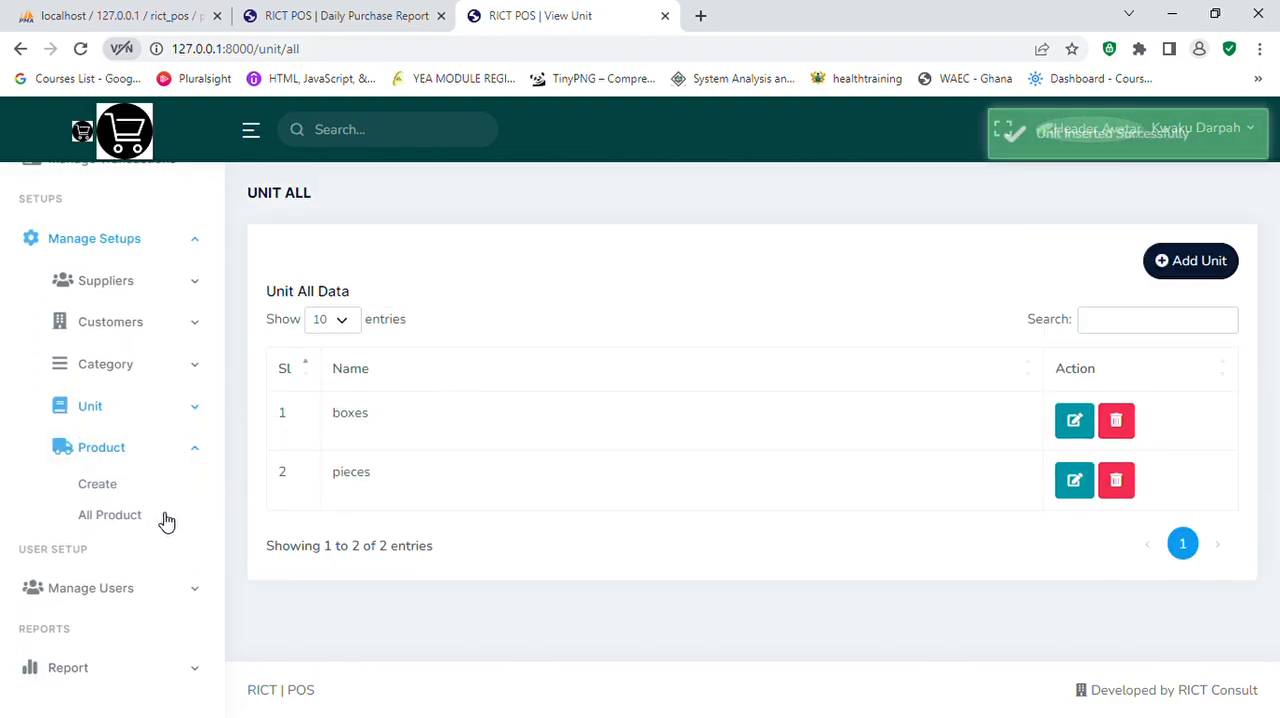
left_click(109, 489)
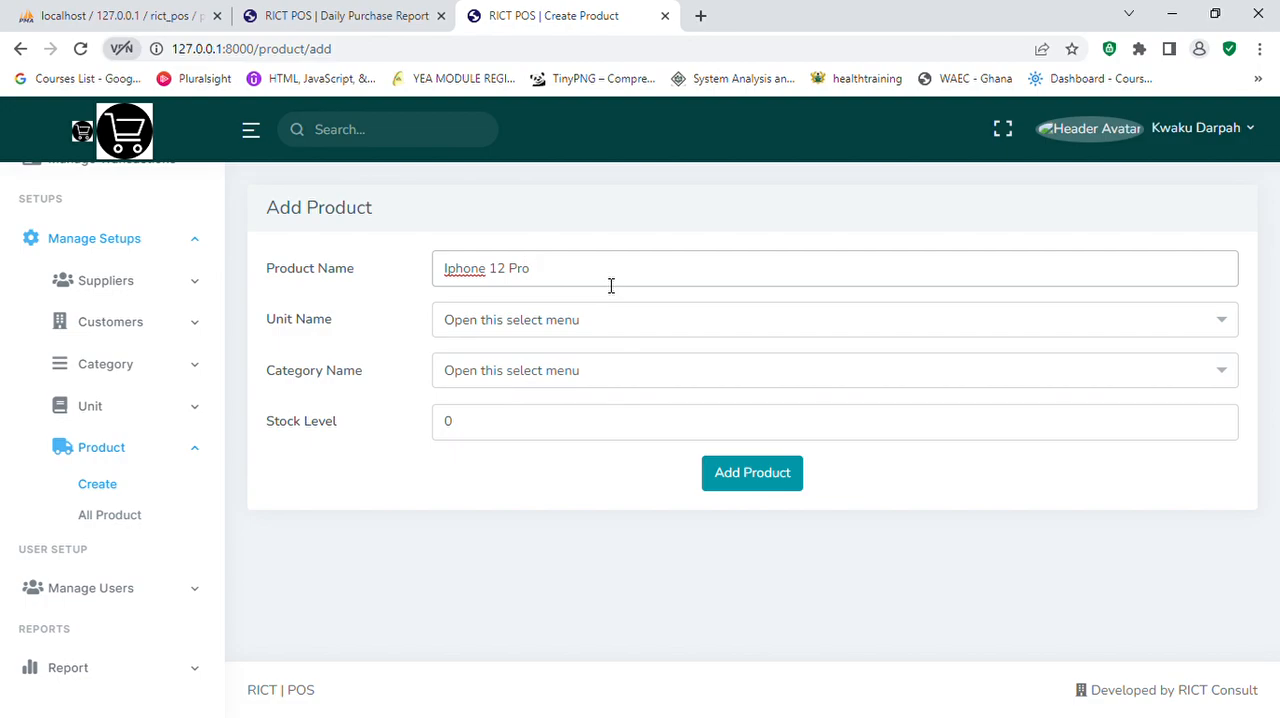
left_click(597, 330)
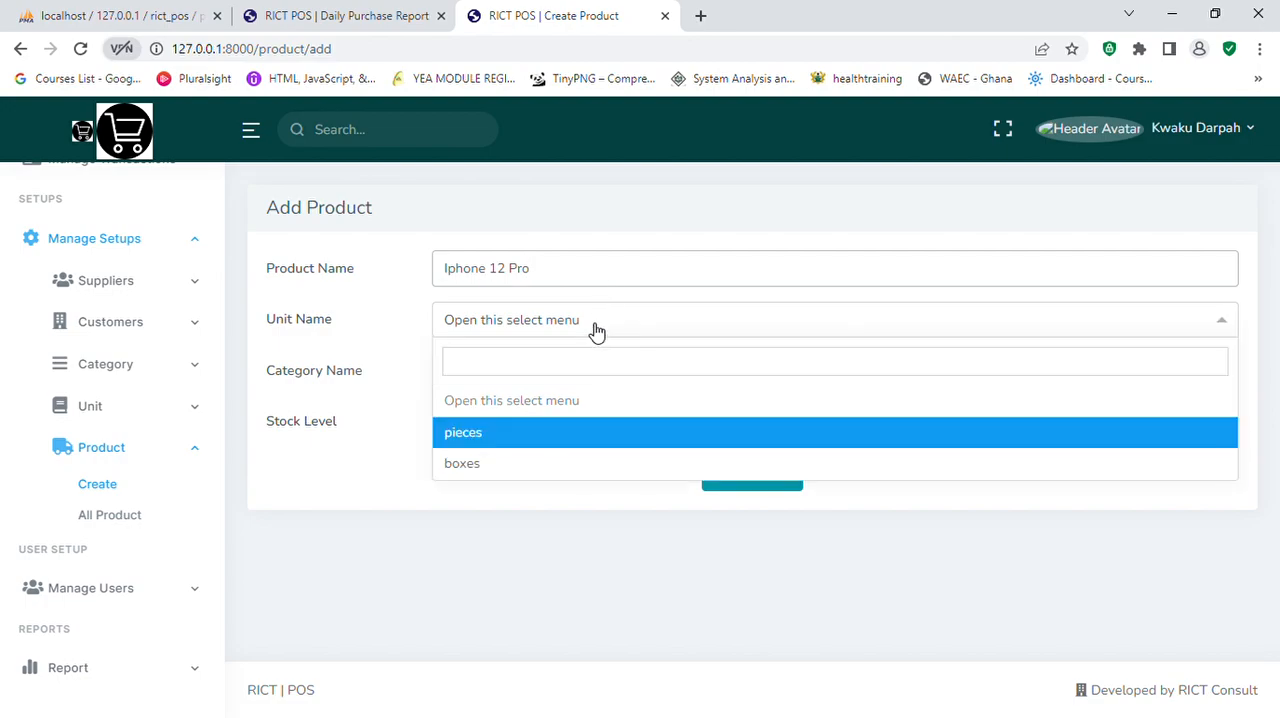
left_click(507, 440)
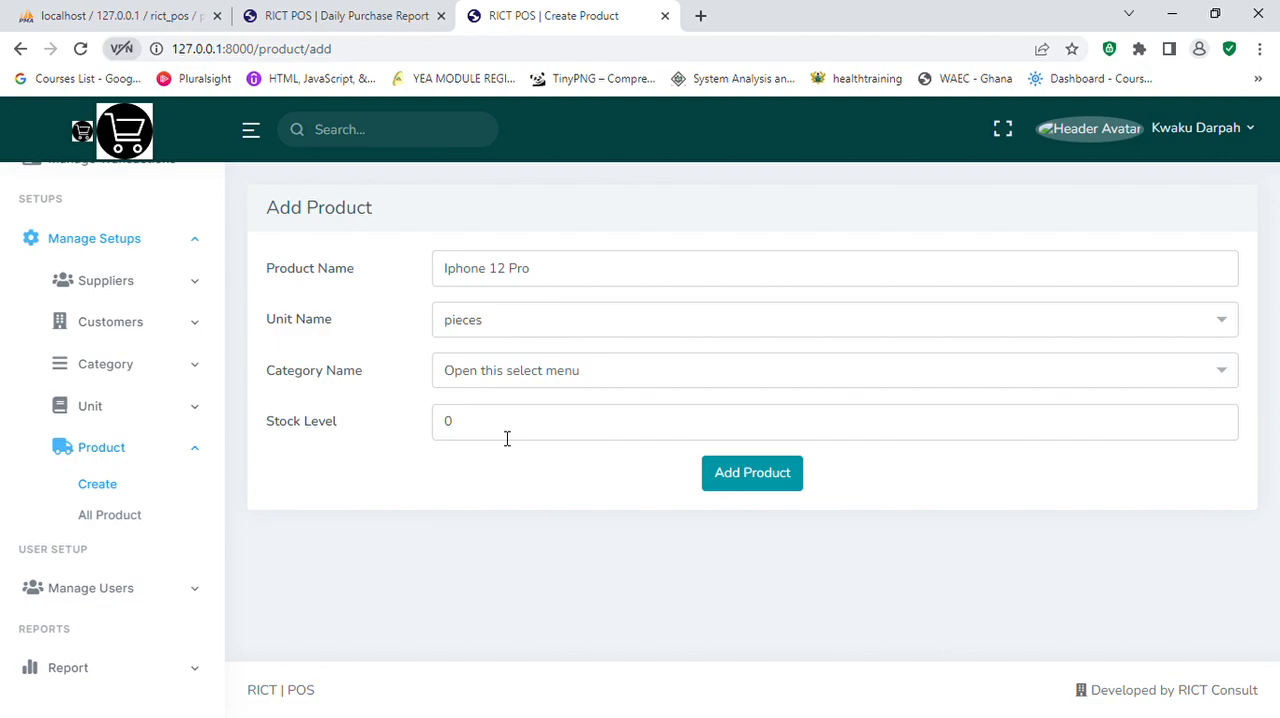
left_click(557, 380)
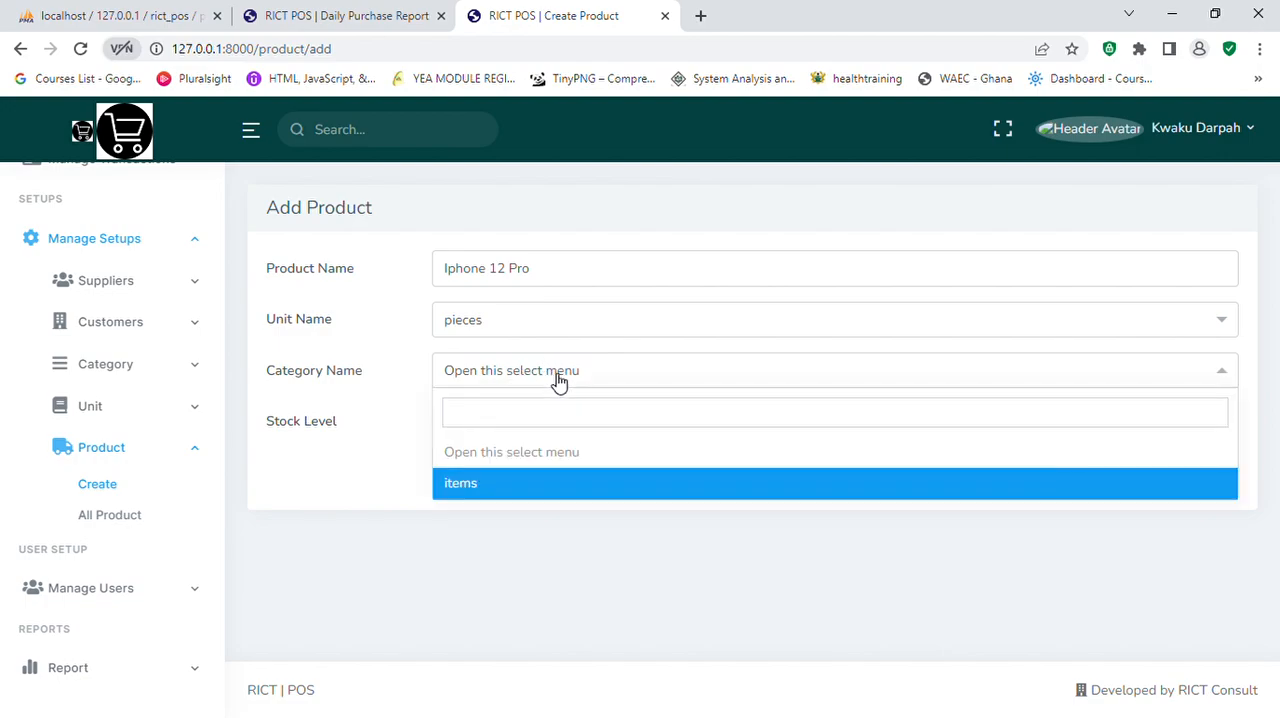
left_click(483, 485)
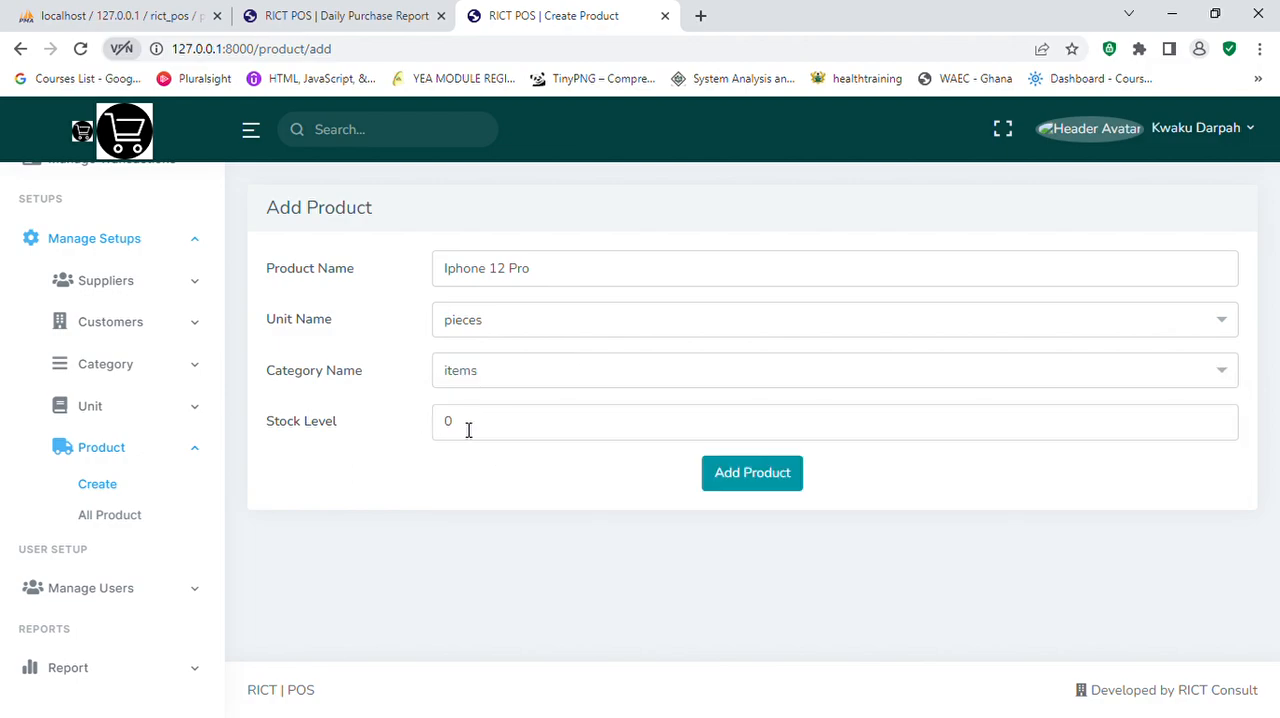
left_click_drag(461, 428, 445, 428)
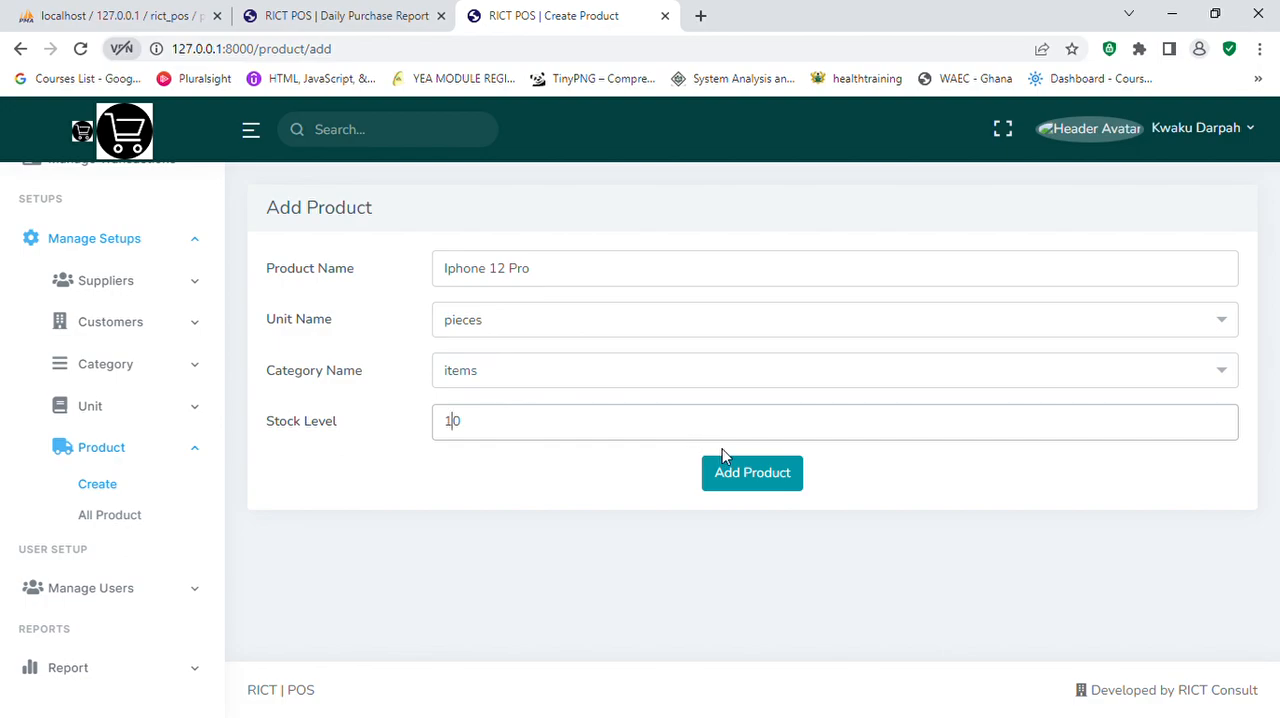
left_click(752, 480)
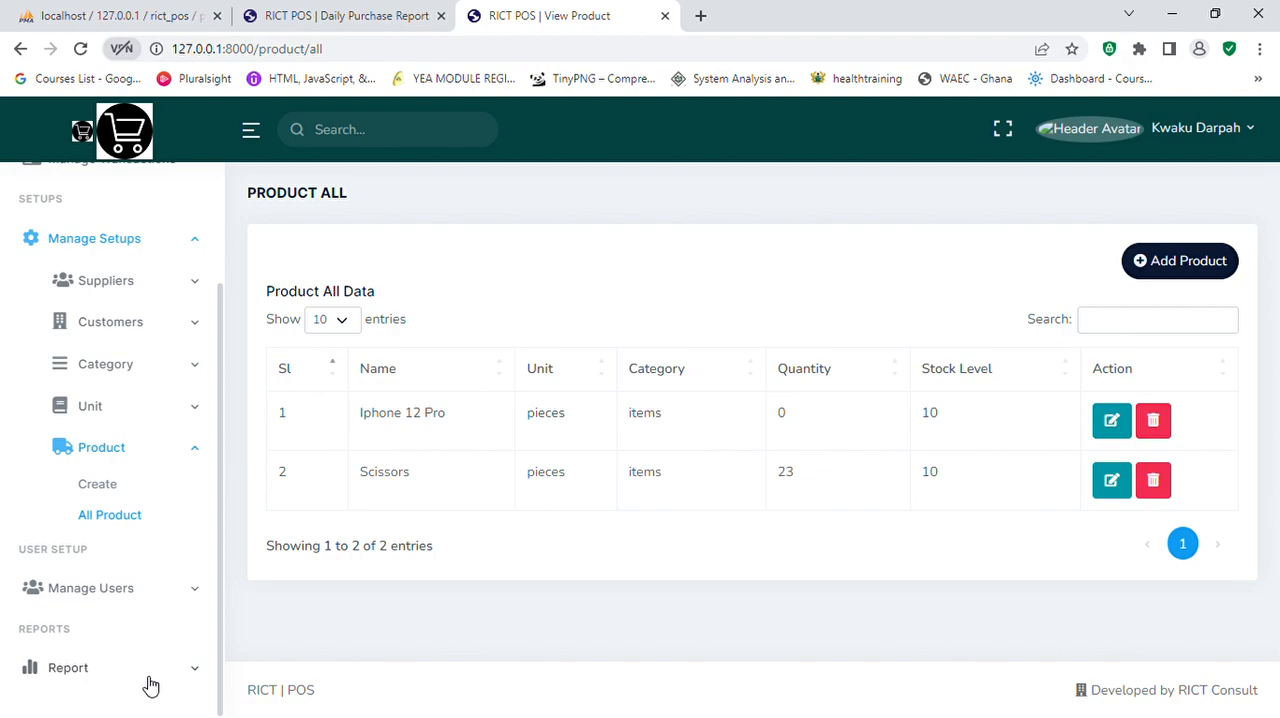
Step: Open the form for creating a user and look at its fields and roles
left_click(187, 596)
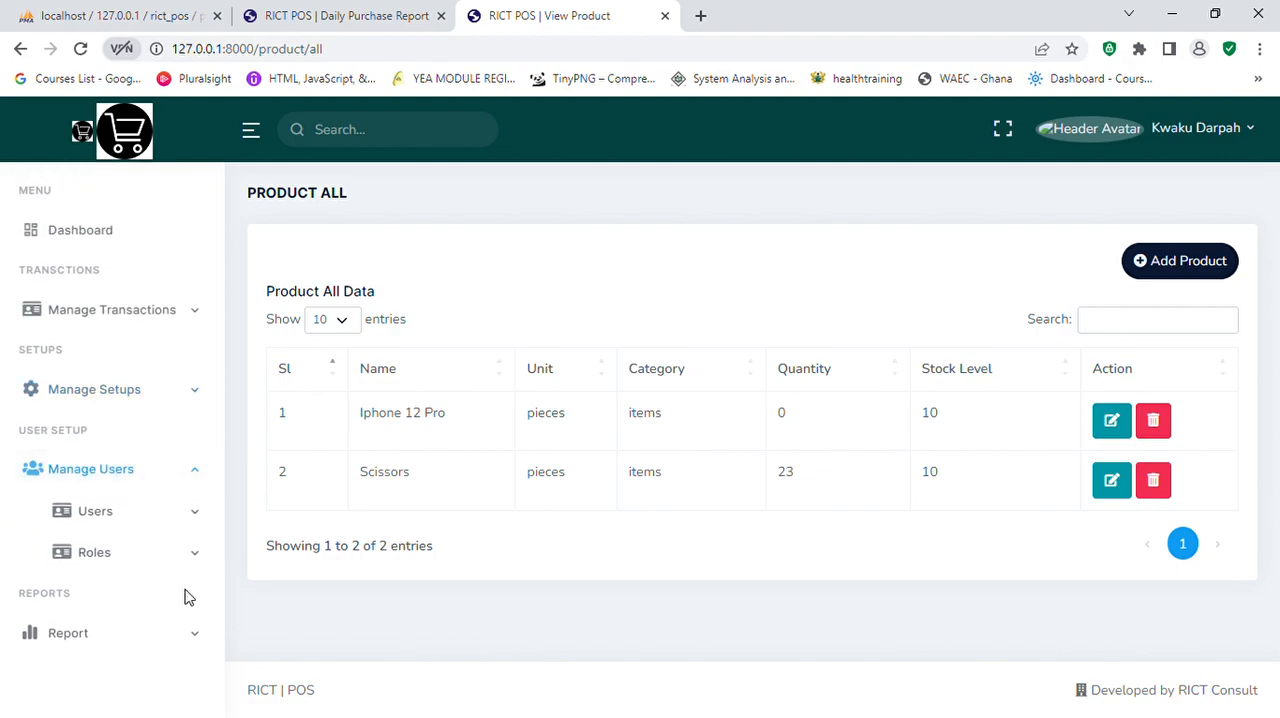
left_click(156, 516)
left_click(99, 549)
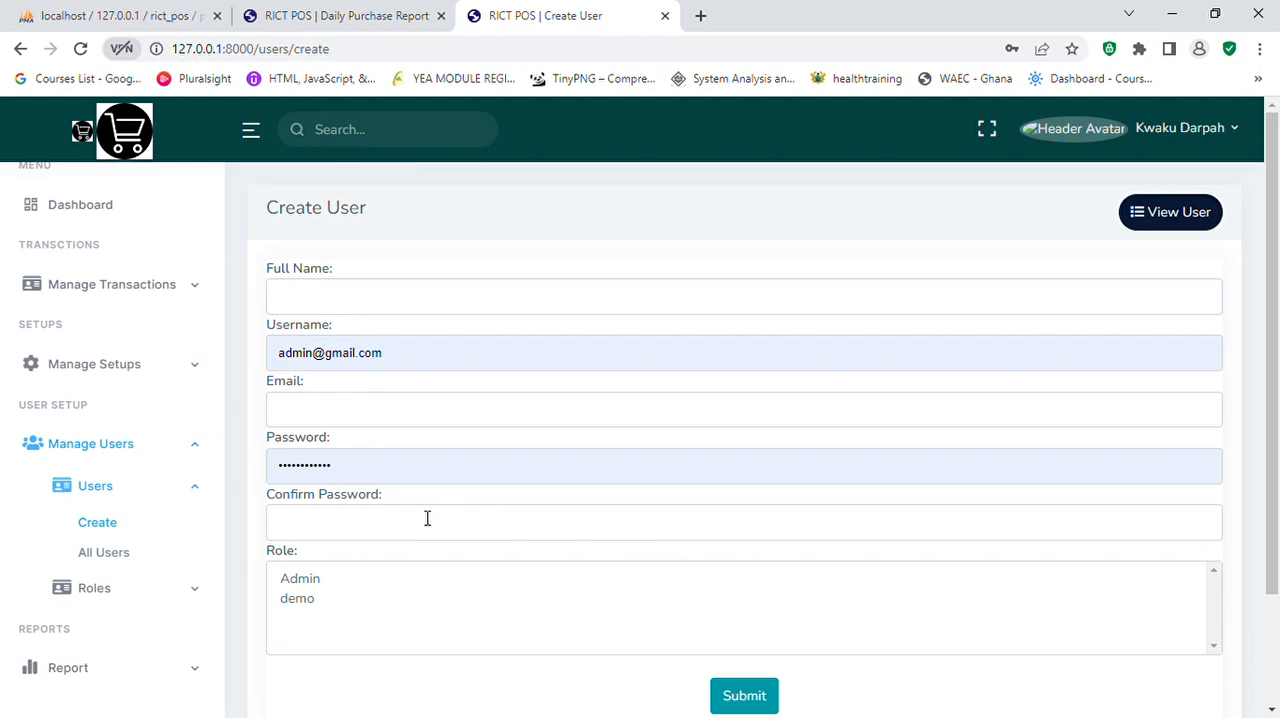
Step: Open the form for creating a role and enter sales as the role name
left_click(186, 590)
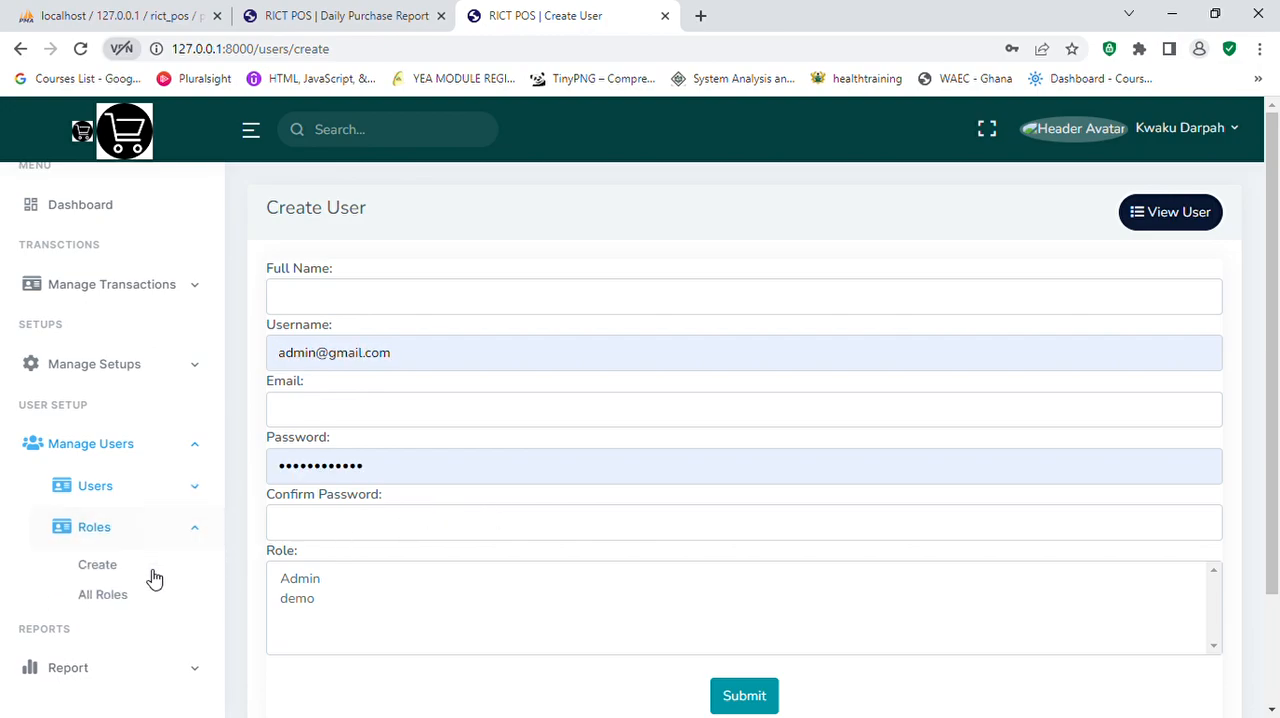
left_click(115, 569)
scroll(362, 449, "down", 2)
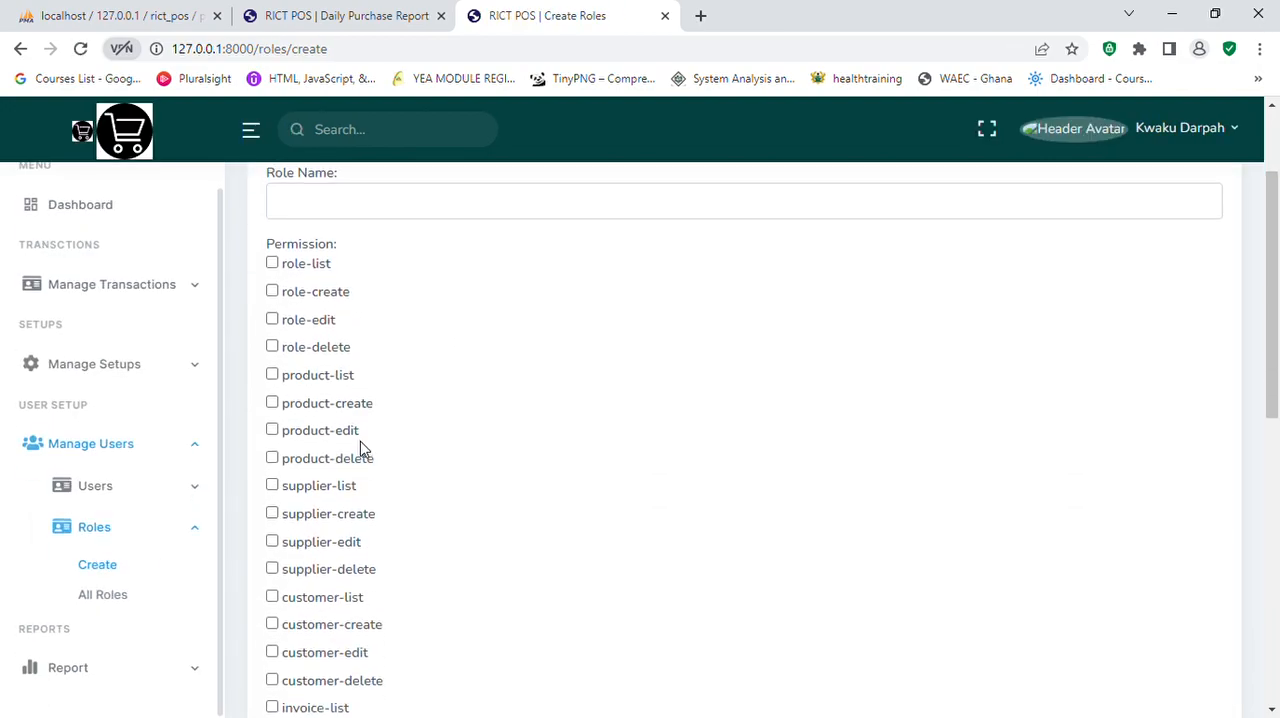
left_click(391, 210)
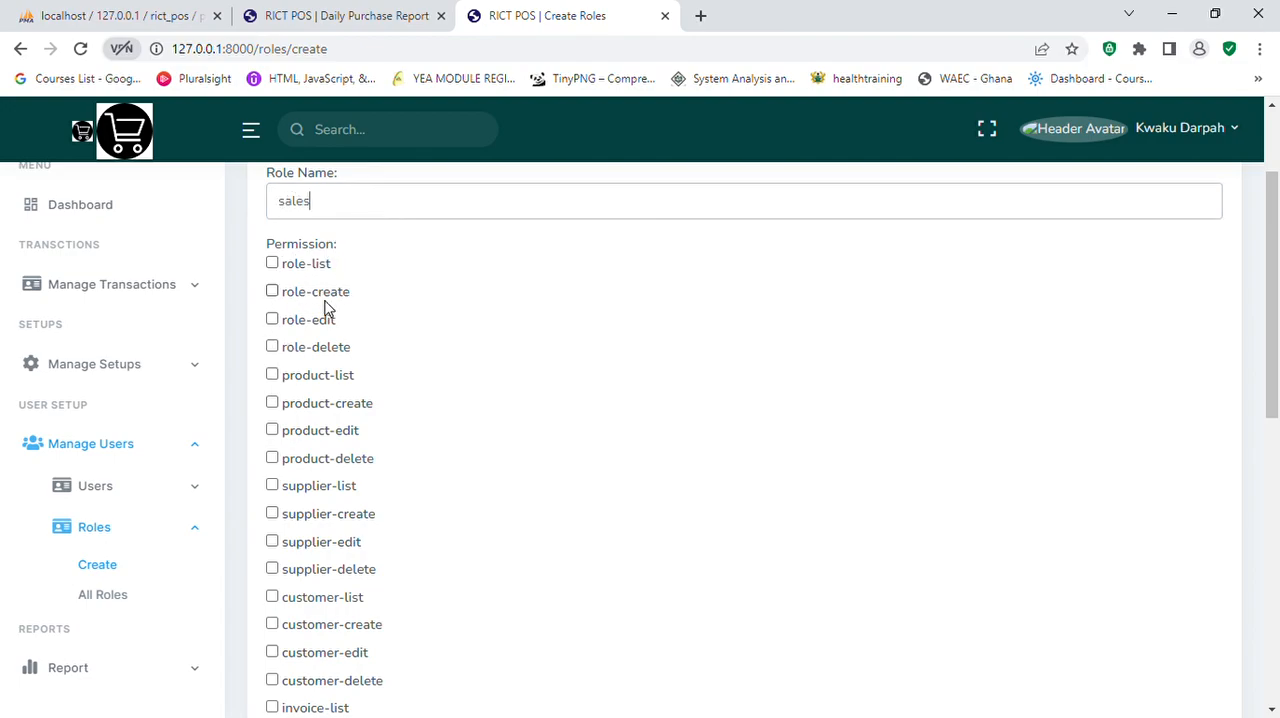
Step: Examine the full list of permissions that can be granted to the new role
scroll(357, 446, "down", 3)
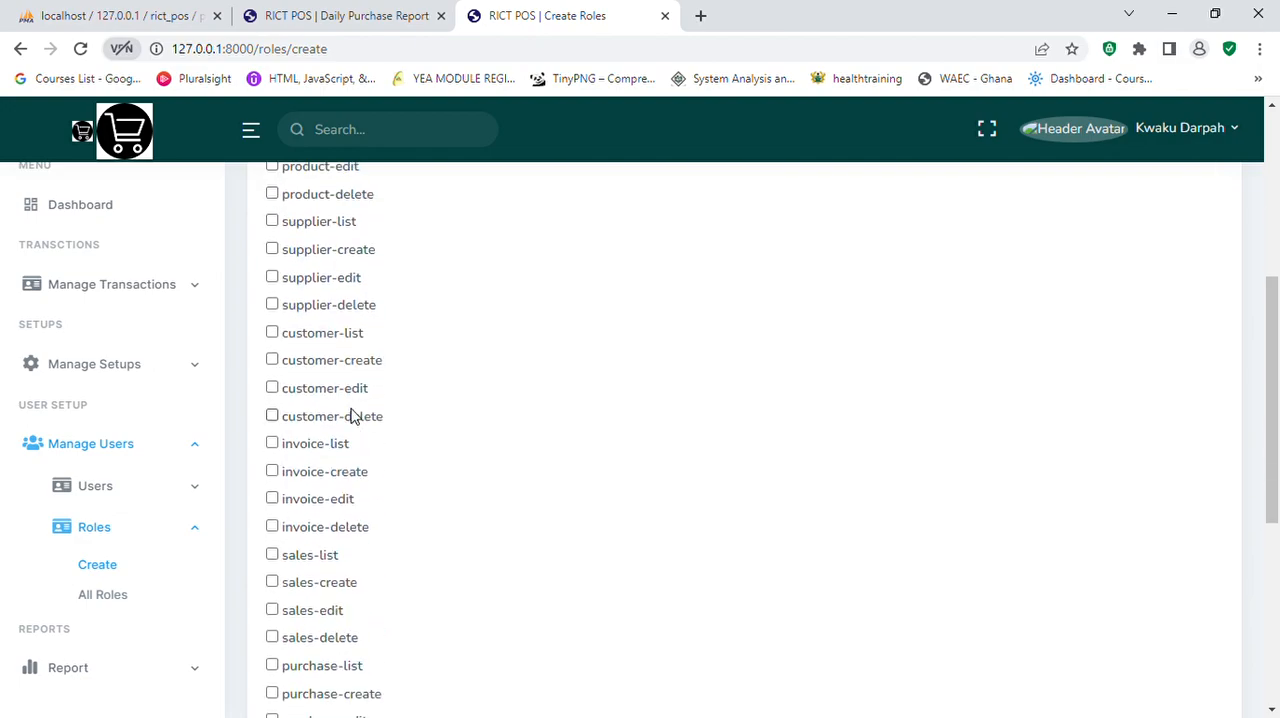
scroll(352, 414, "down", 2)
scroll(352, 414, "down", 2)
scroll(352, 414, "up", 2)
scroll(352, 414, "down", 2)
scroll(352, 414, "up", 10)
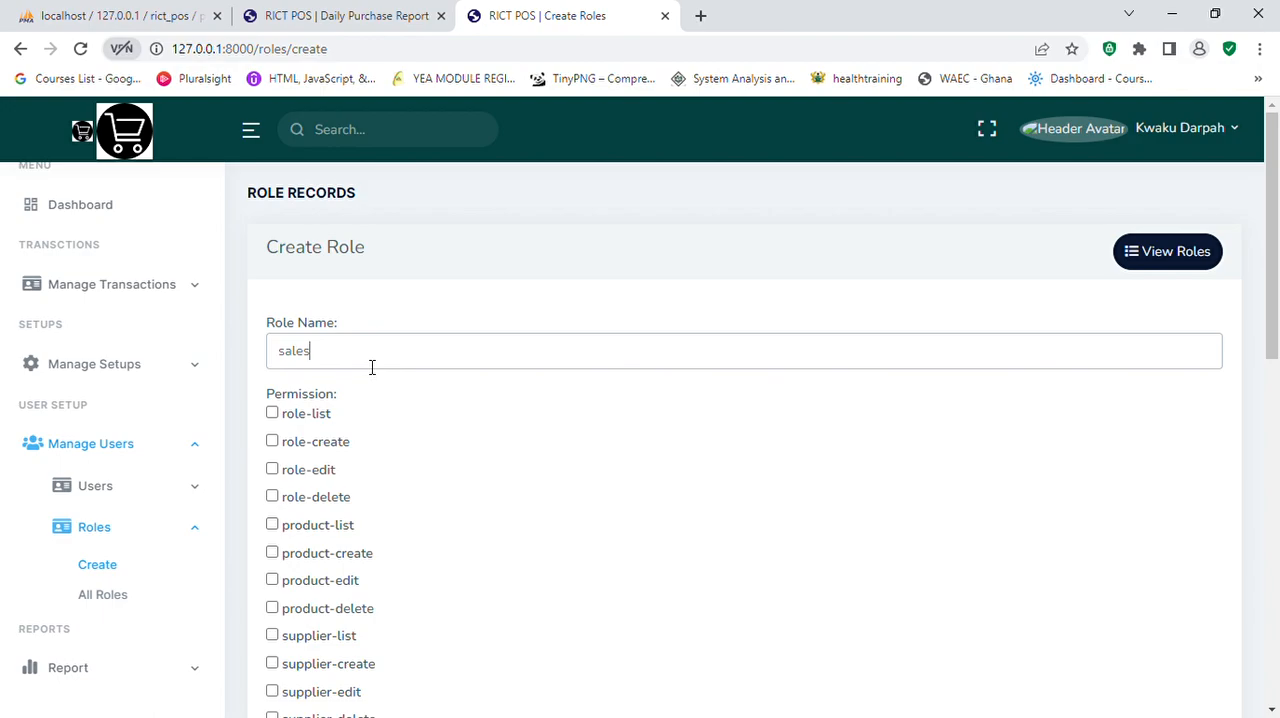
scroll(305, 548, "down", 3)
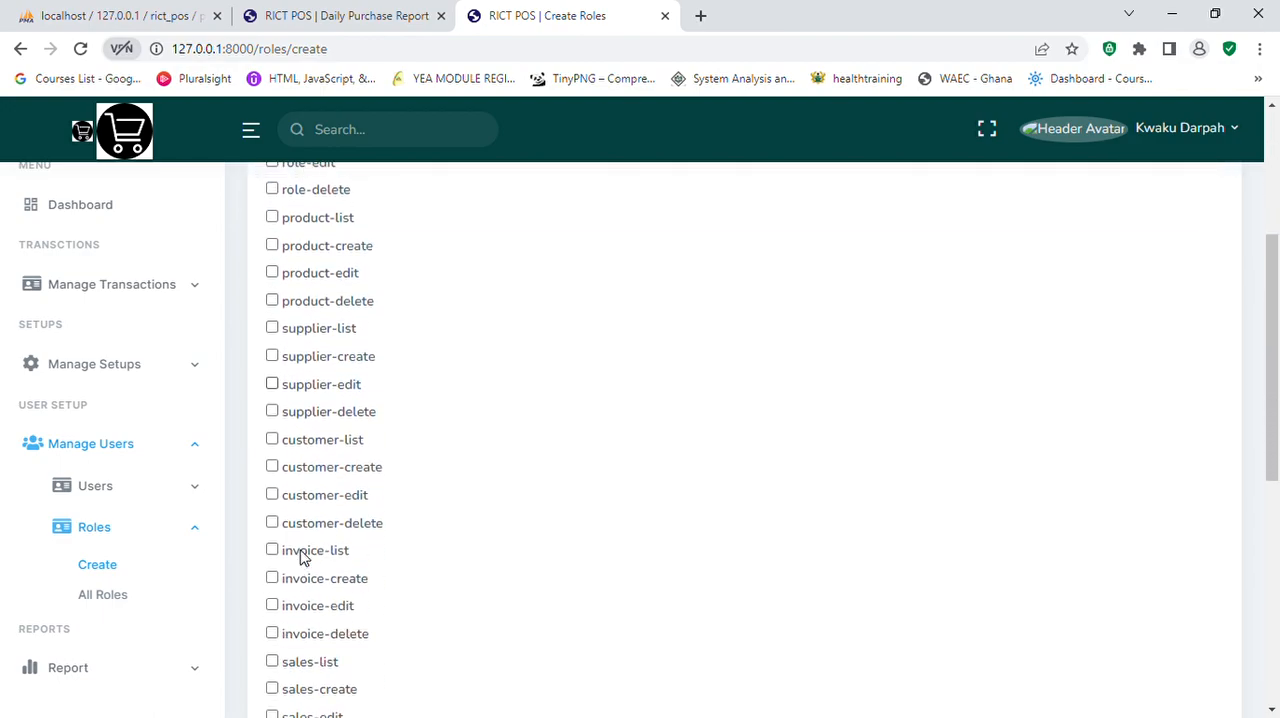
scroll(305, 558, "up", 1)
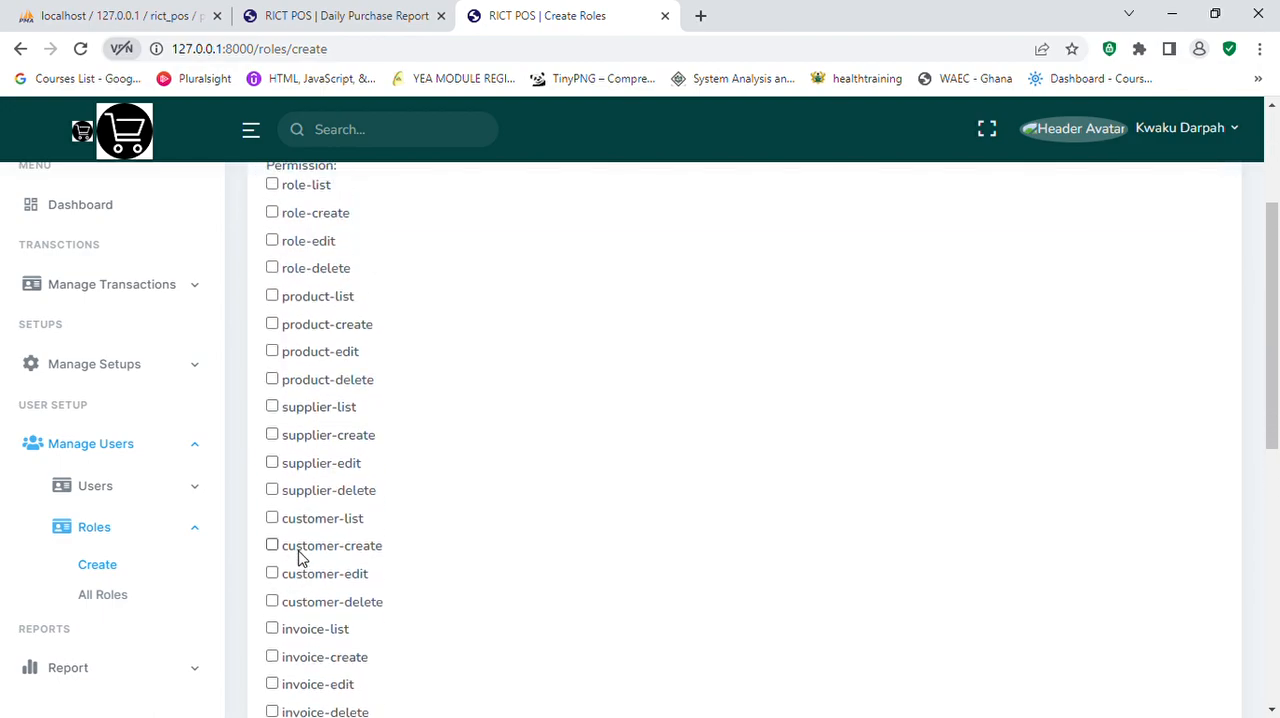
Step: View the stock report covering all products
left_click(197, 538)
scroll(163, 628, "down", 1)
left_click(110, 634)
left_click(105, 590)
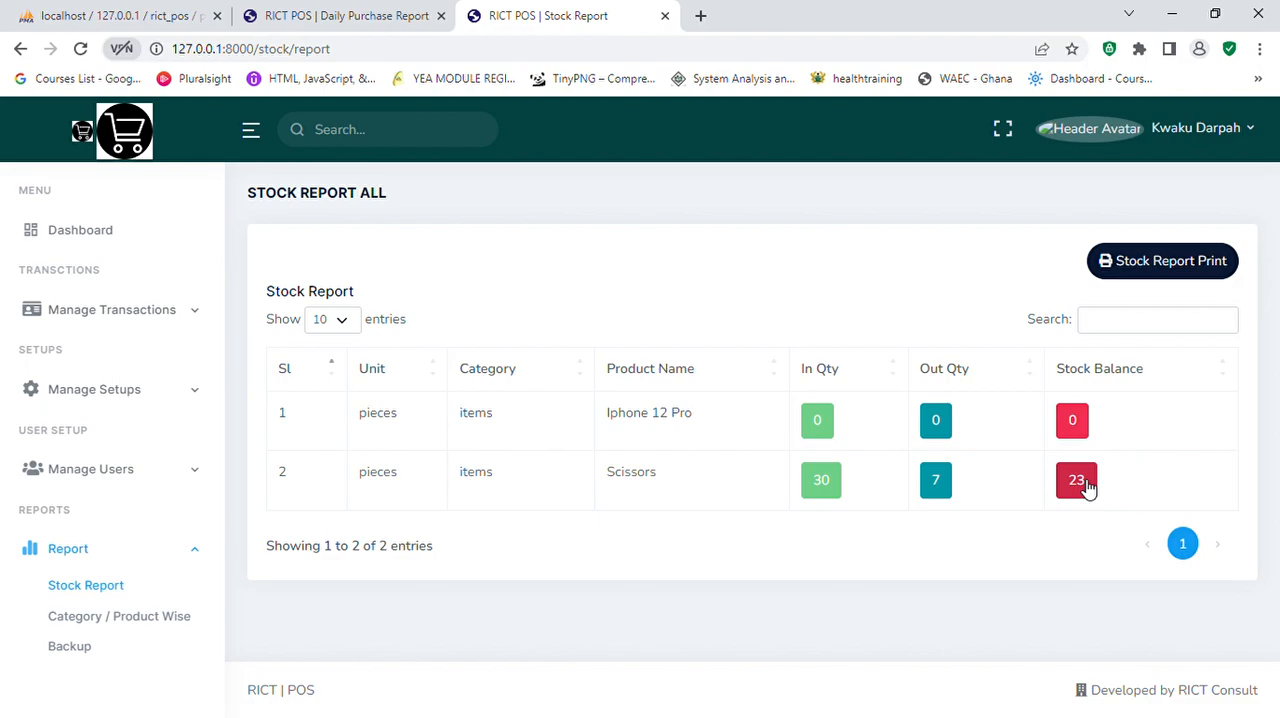
Step: View the category wise stock report for the items category
left_click(140, 620)
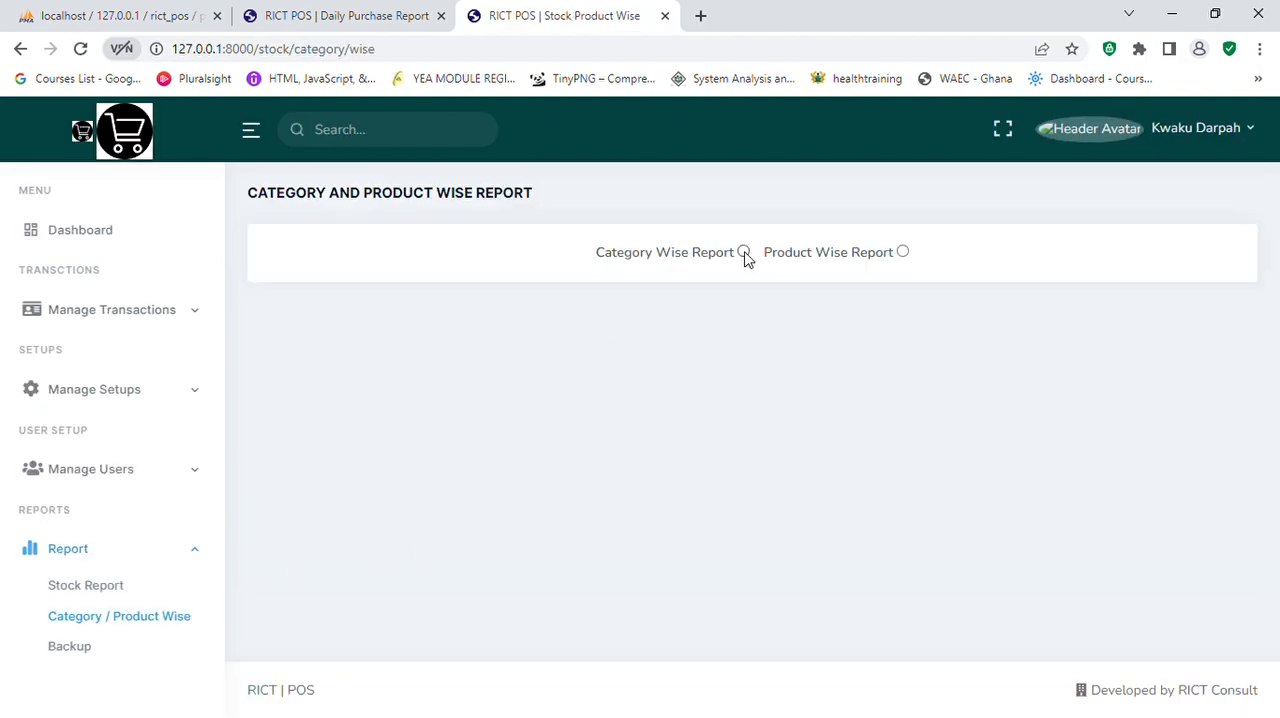
left_click(744, 254)
left_click(794, 315)
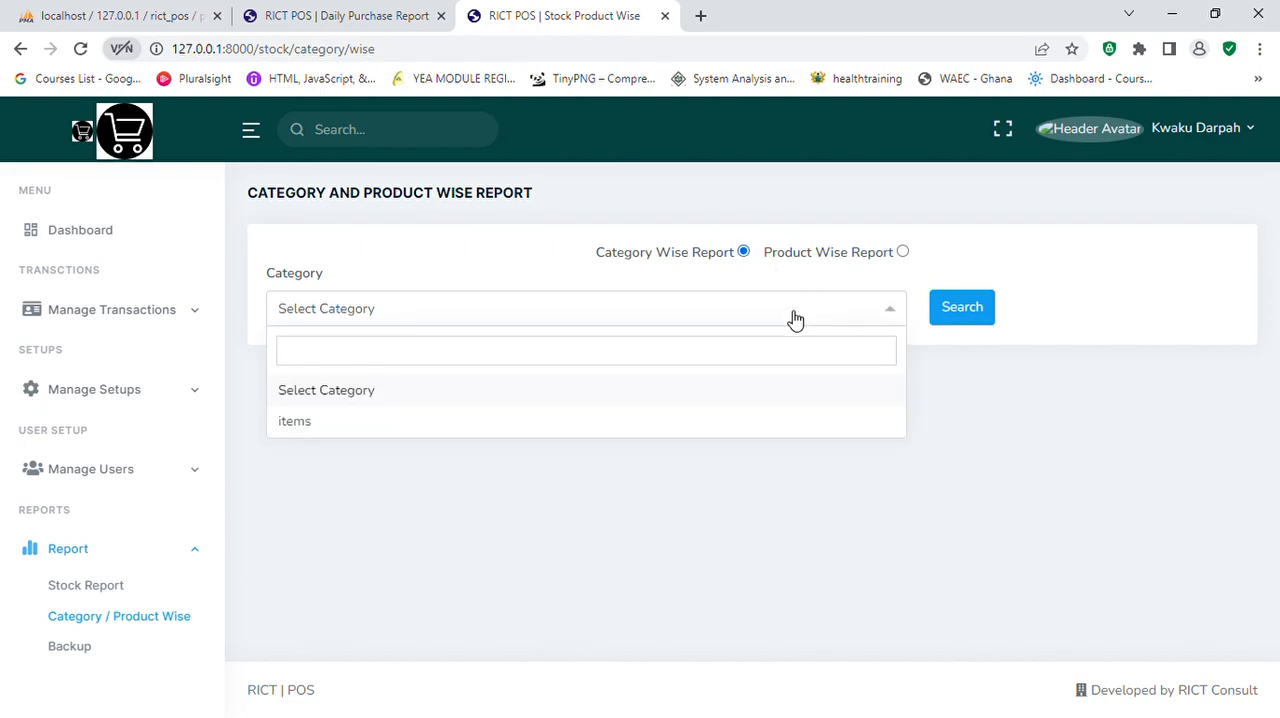
left_click(316, 426)
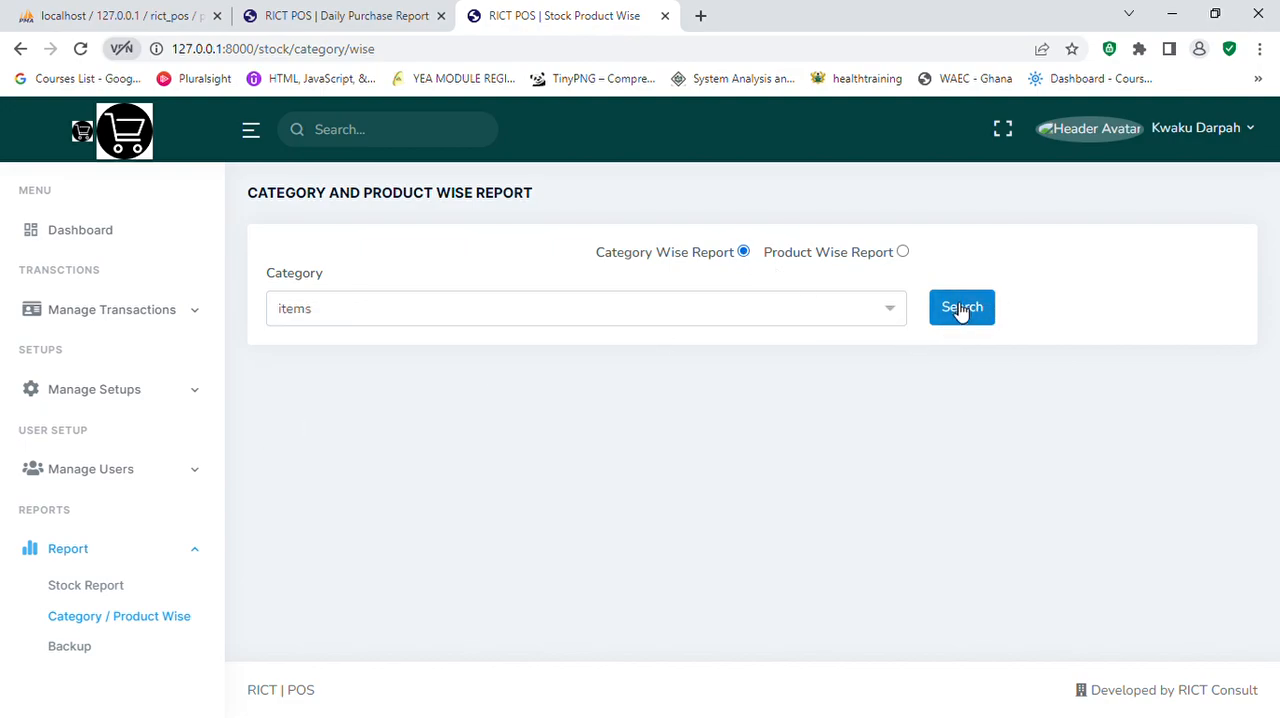
left_click(960, 309)
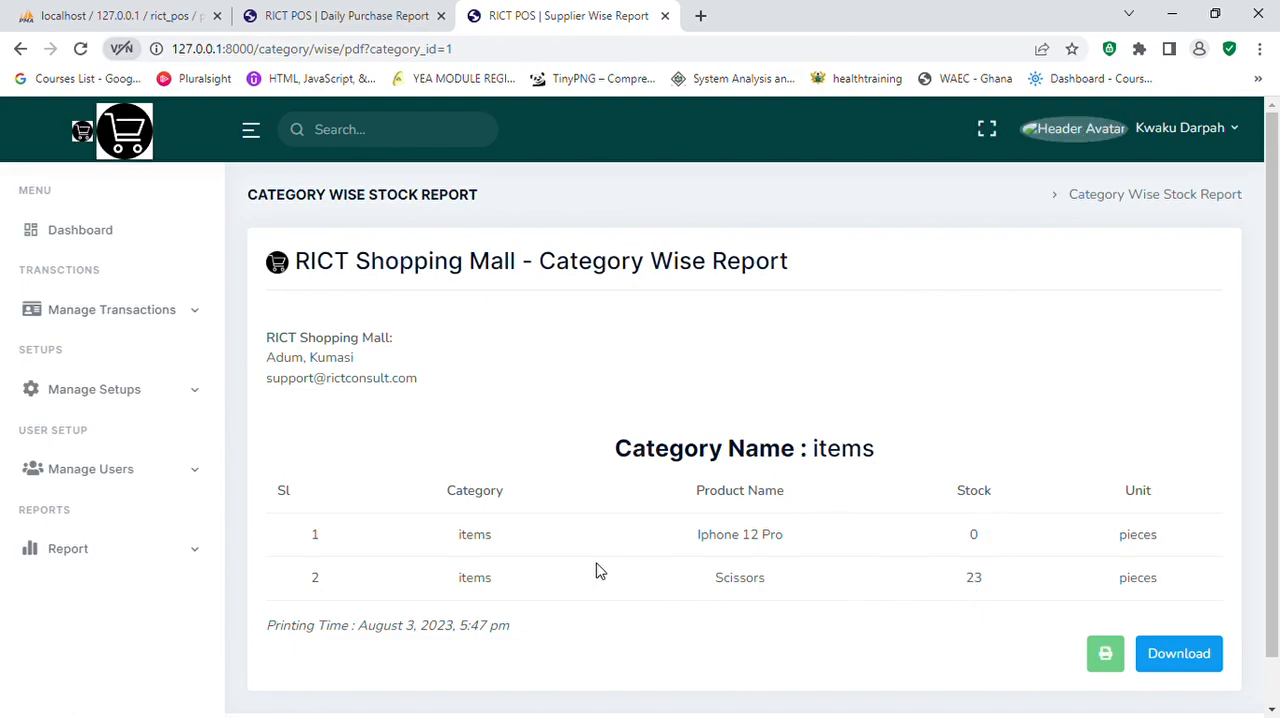
Step: View the product wise stock report for Iphone 12 Pro in the items category, and return to the dashboard
left_click(113, 550)
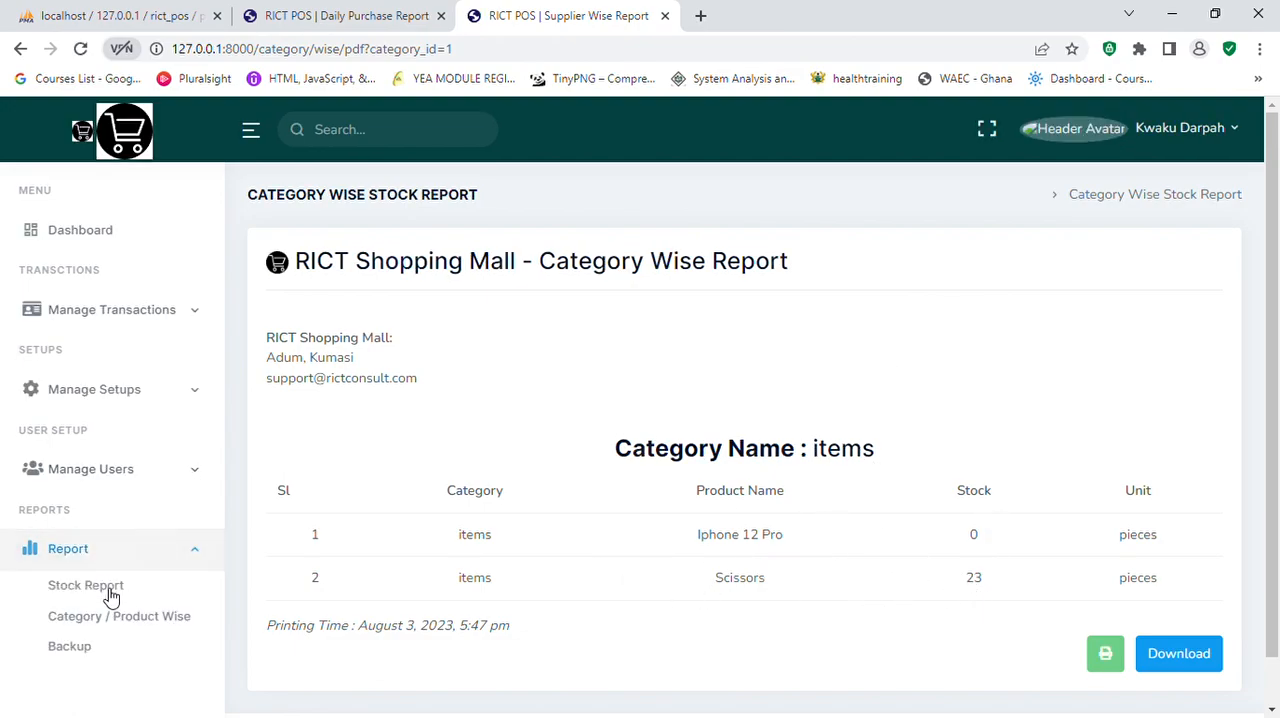
scroll(111, 597, "down", 1)
left_click(123, 619)
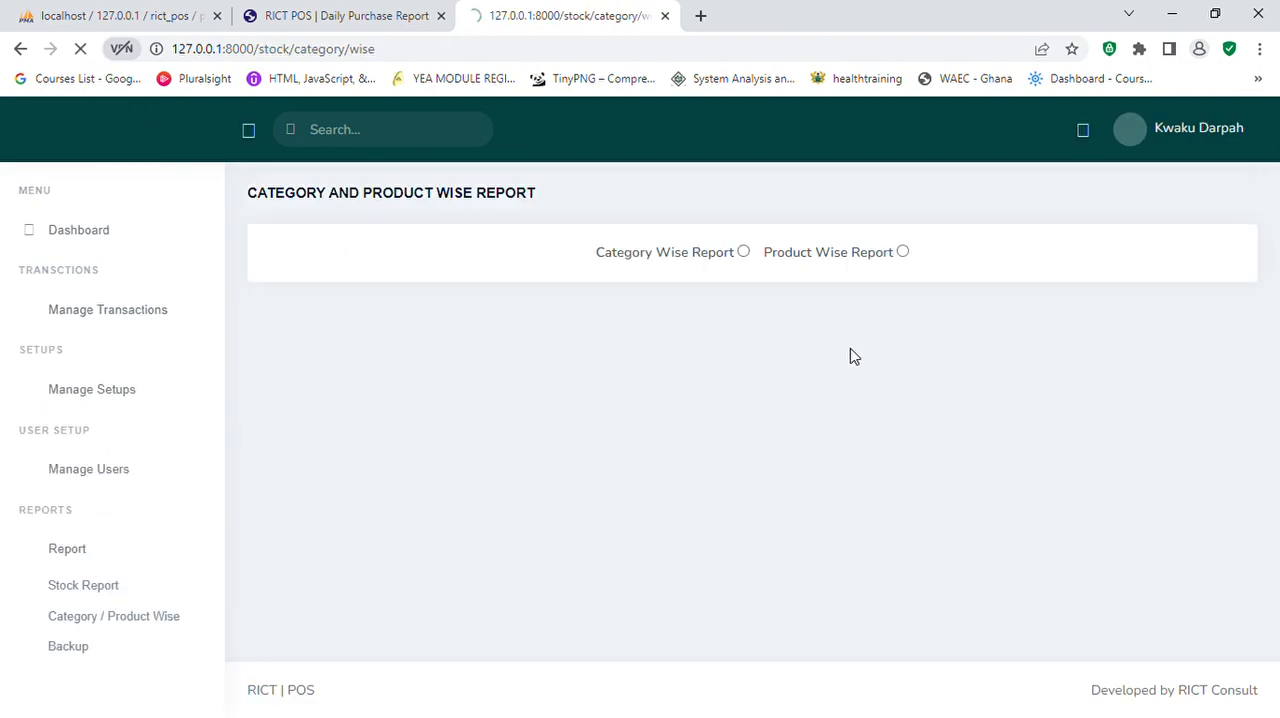
left_click(903, 252)
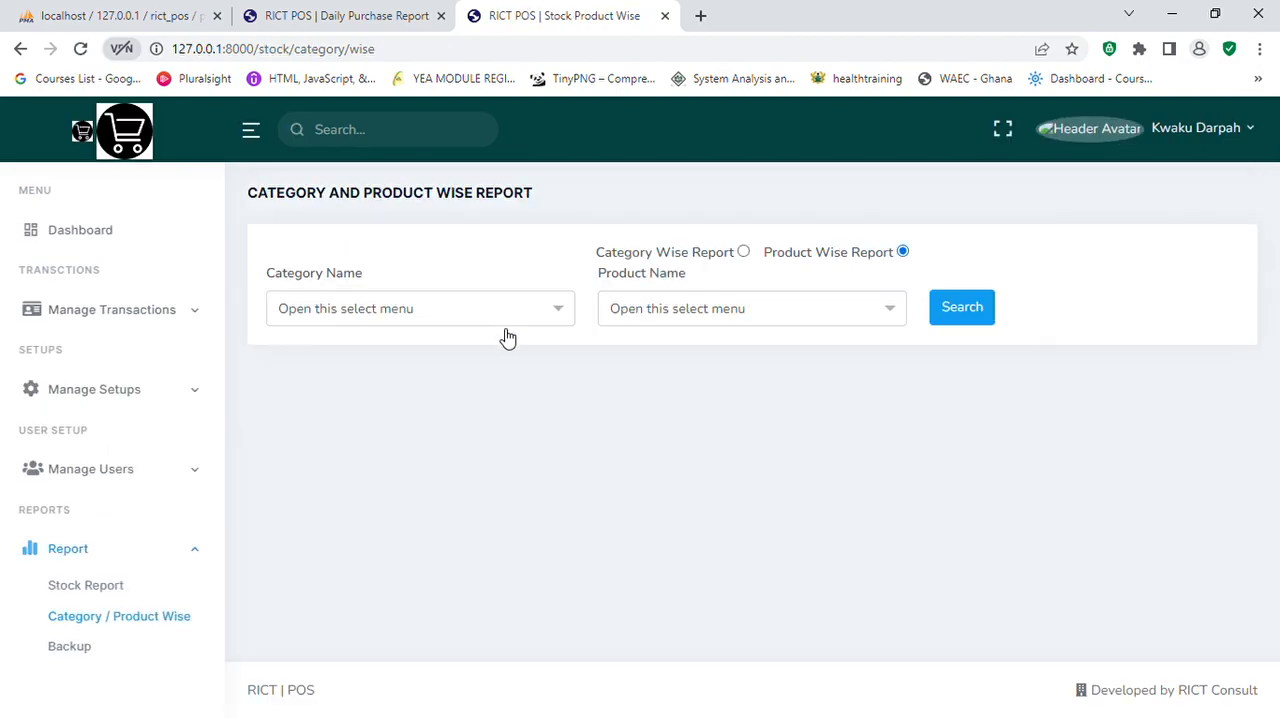
left_click(534, 312)
left_click(334, 426)
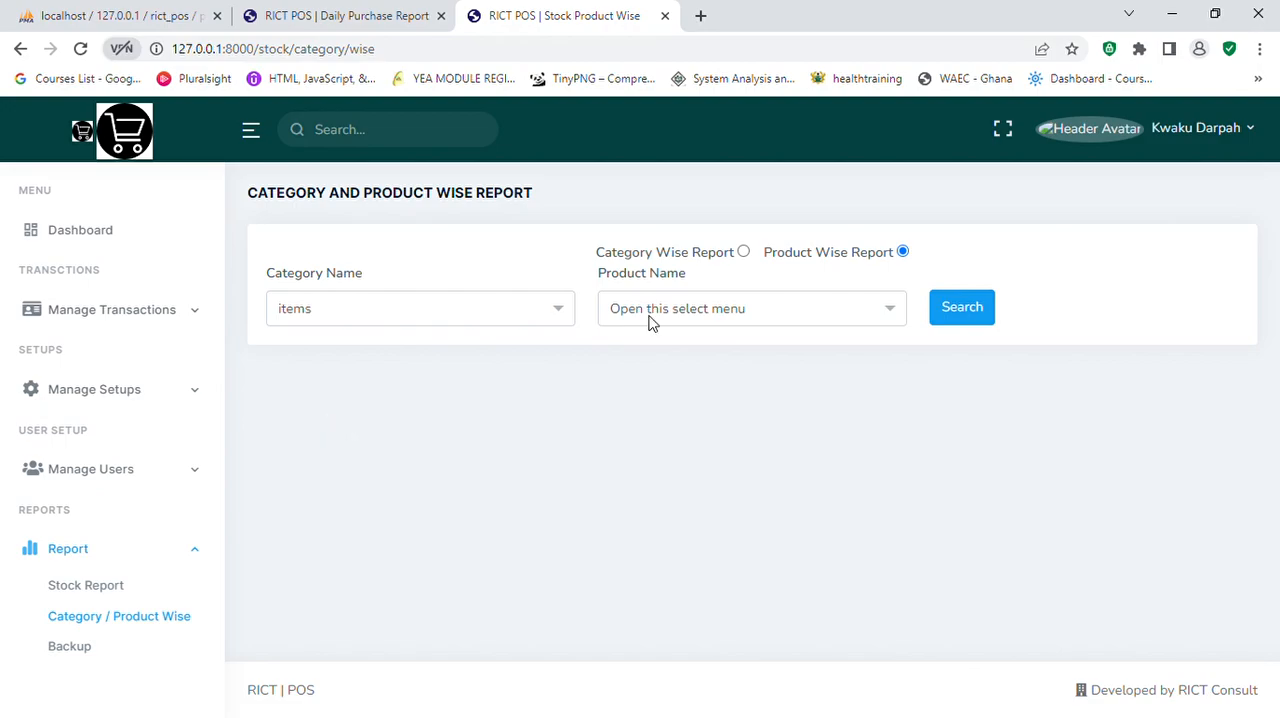
left_click(768, 317)
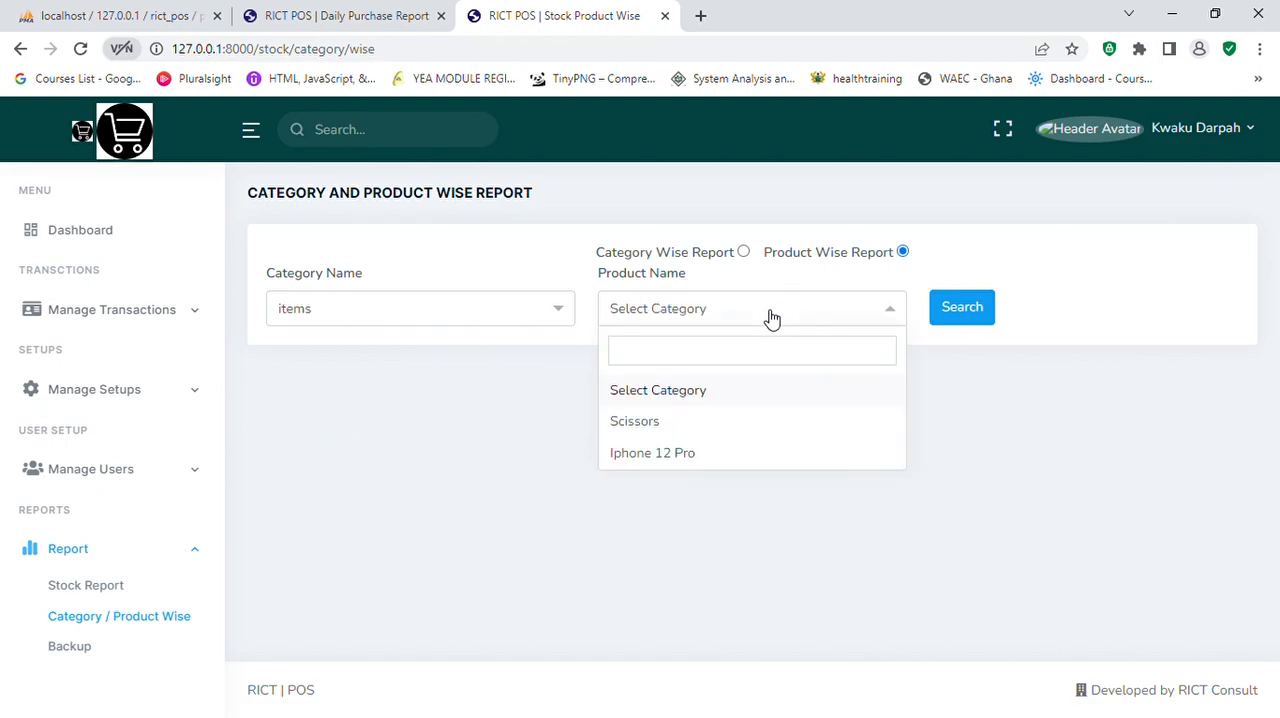
left_click(694, 455)
left_click(966, 307)
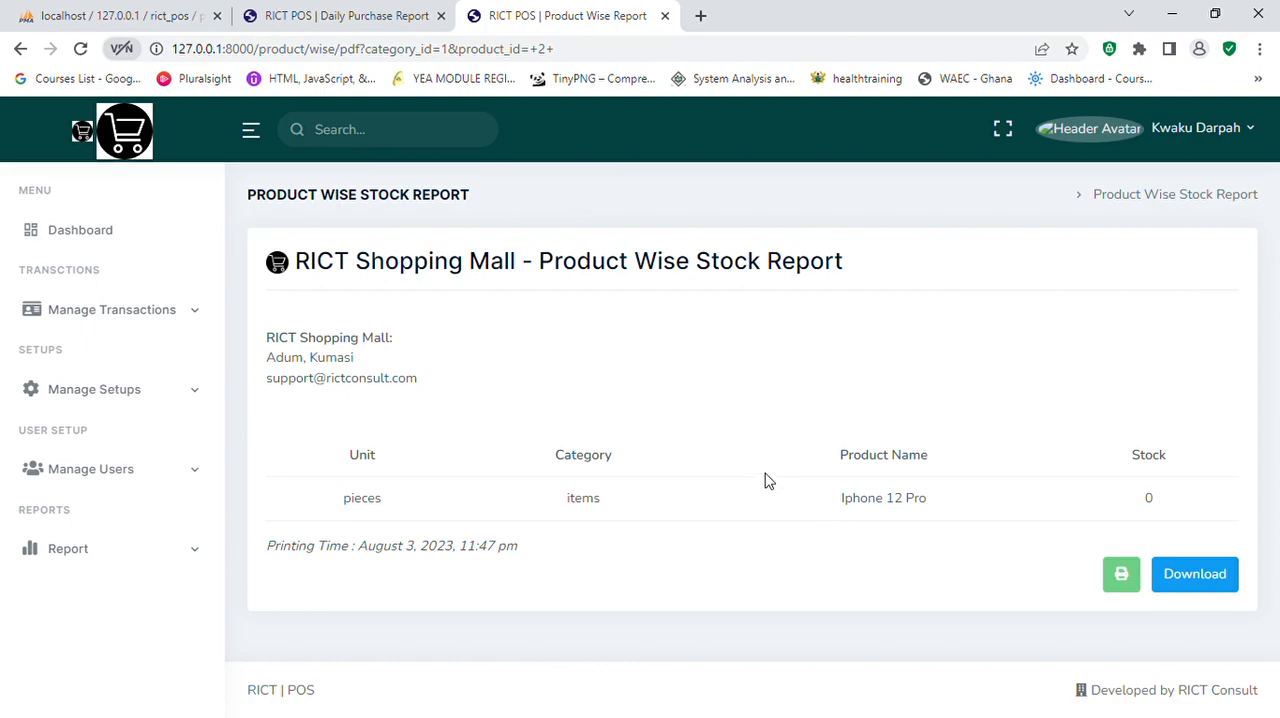
left_click(80, 230)
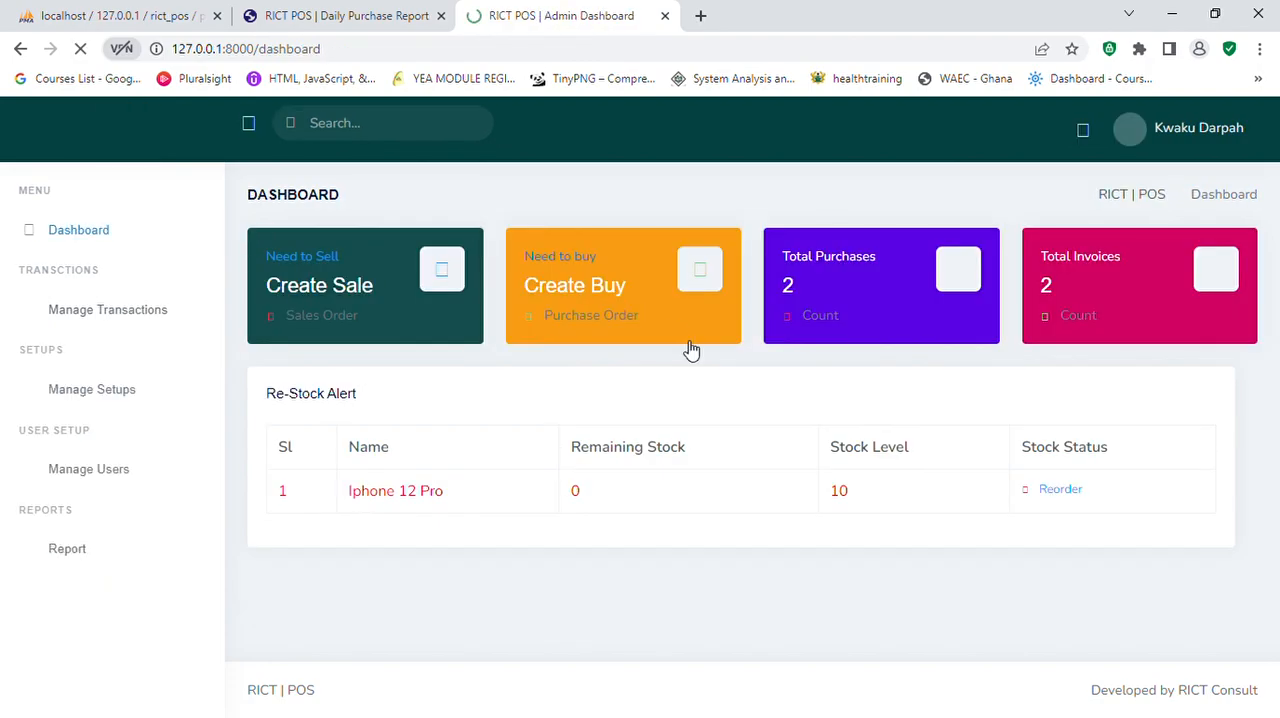